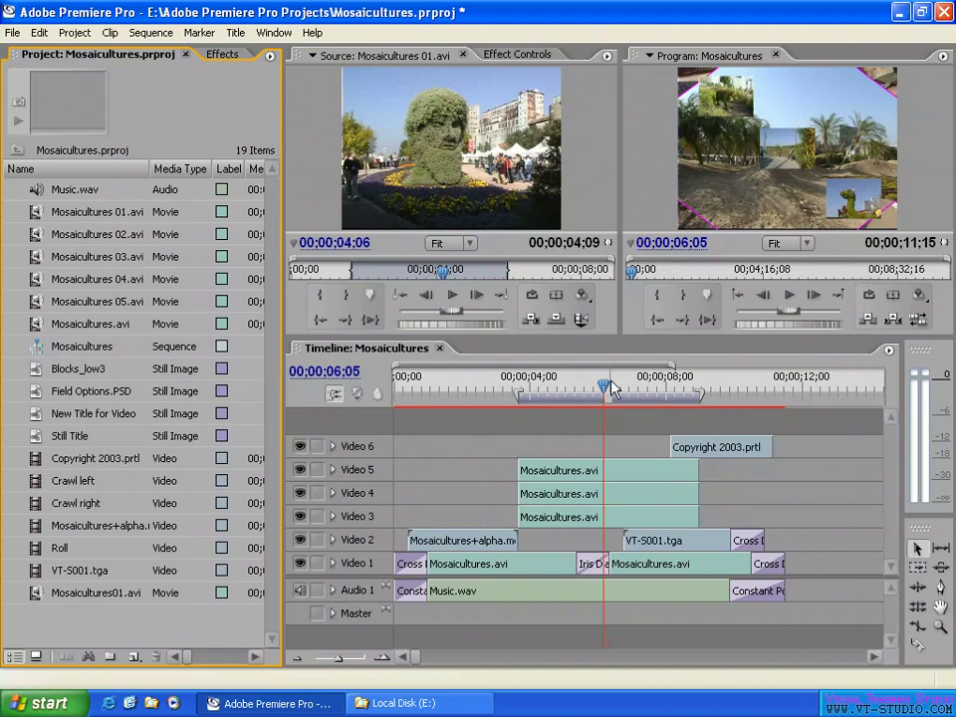
Look at the export options and cancel the Digital Video Device prompt
{"action": "left_click", "coordinate": [12, 32]}
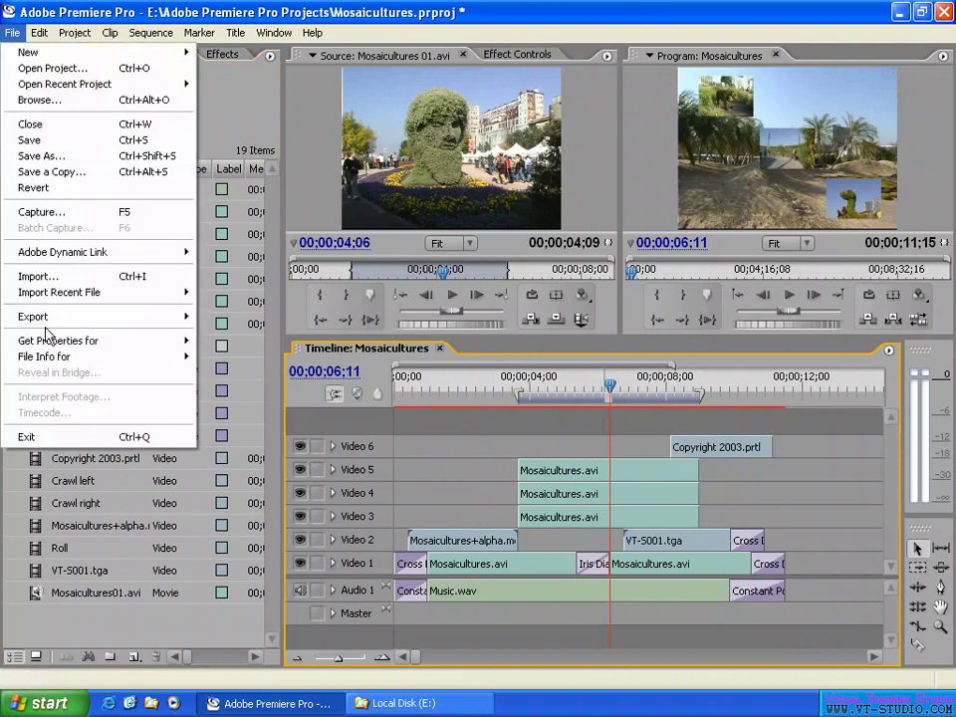
{"action": "mouse_move", "coordinate": [113, 321]}
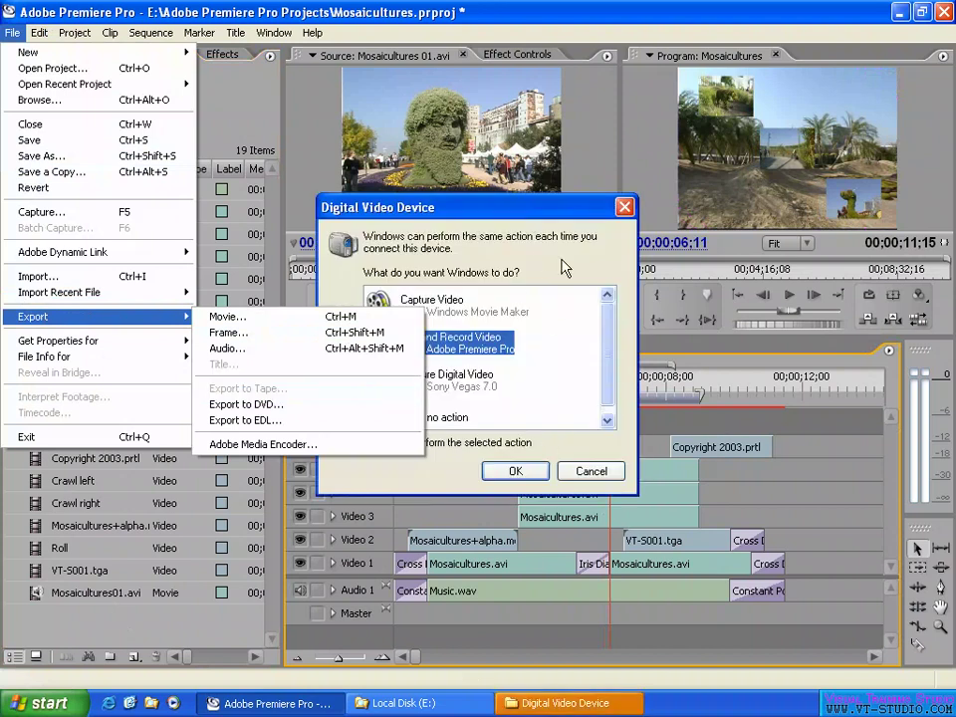
{"action": "left_click", "coordinate": [588, 474]}
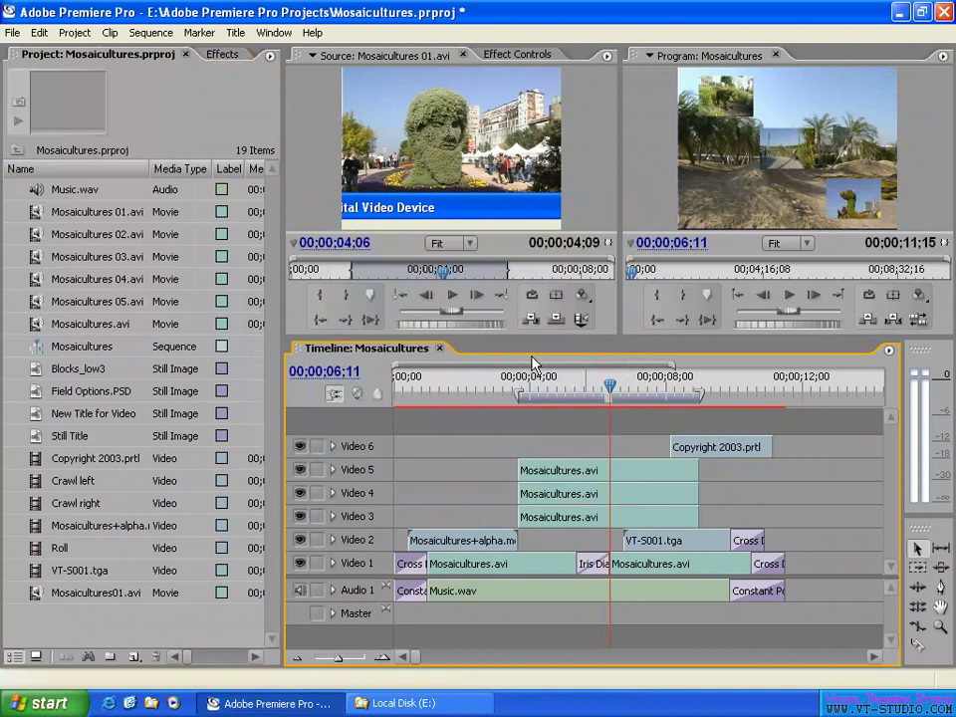
Preview the Iris transition on the timeline and check the sequence's export options for Export to Tape
{"action": "left_click", "coordinate": [603, 386]}
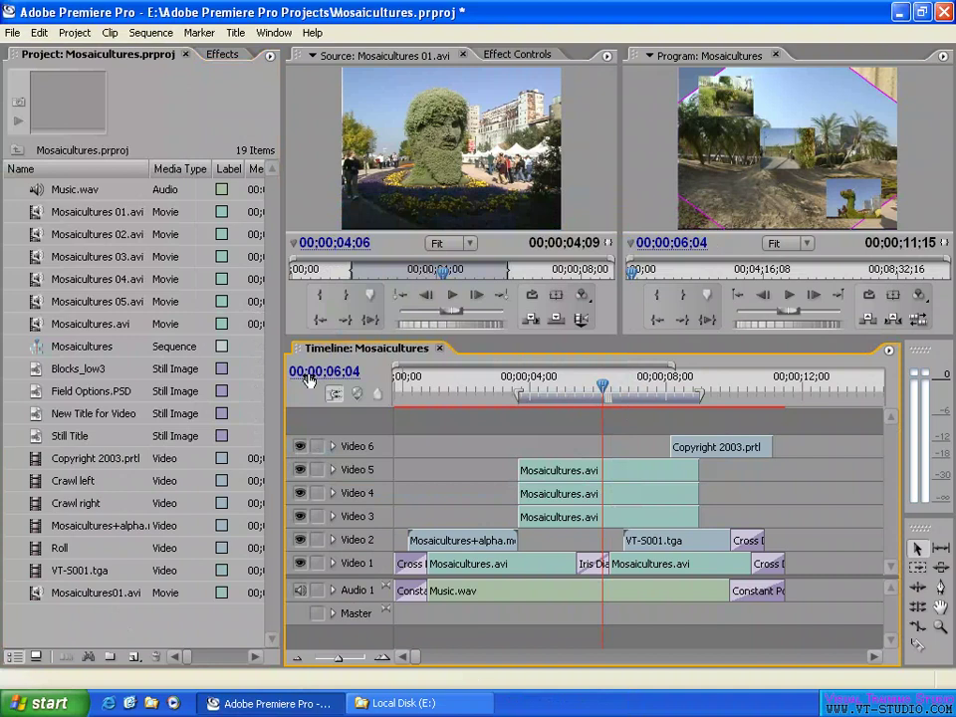
{"action": "mouse_move", "coordinate": [570, 397]}
{"action": "left_click_drag", "start_coordinate": [582, 387], "coordinate": [606, 386]}
{"action": "left_click", "coordinate": [12, 32]}
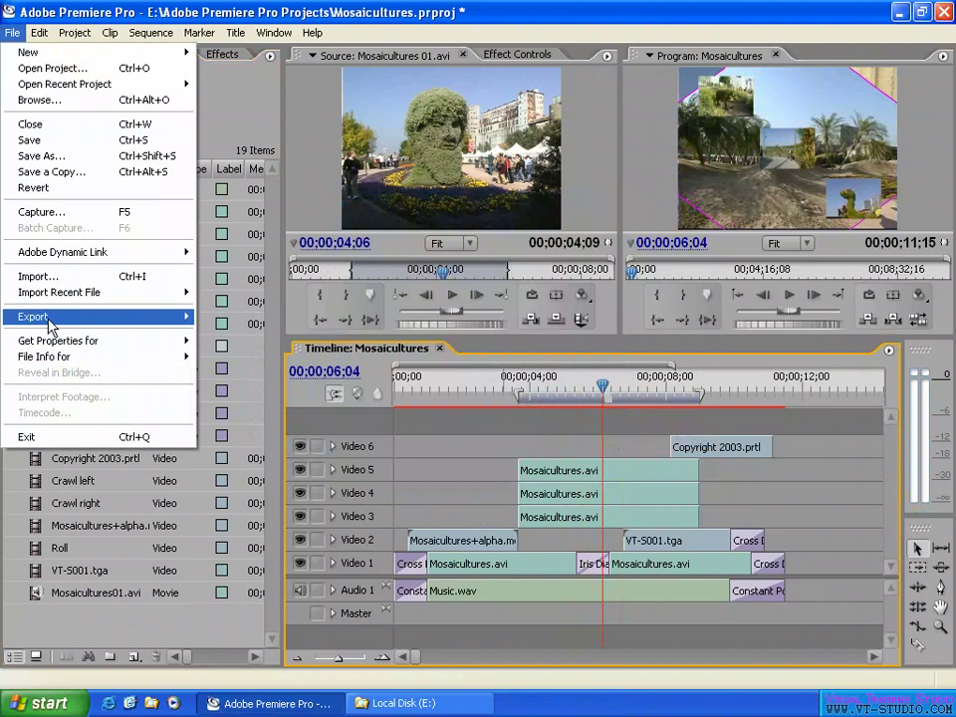
{"action": "mouse_move", "coordinate": [80, 317]}
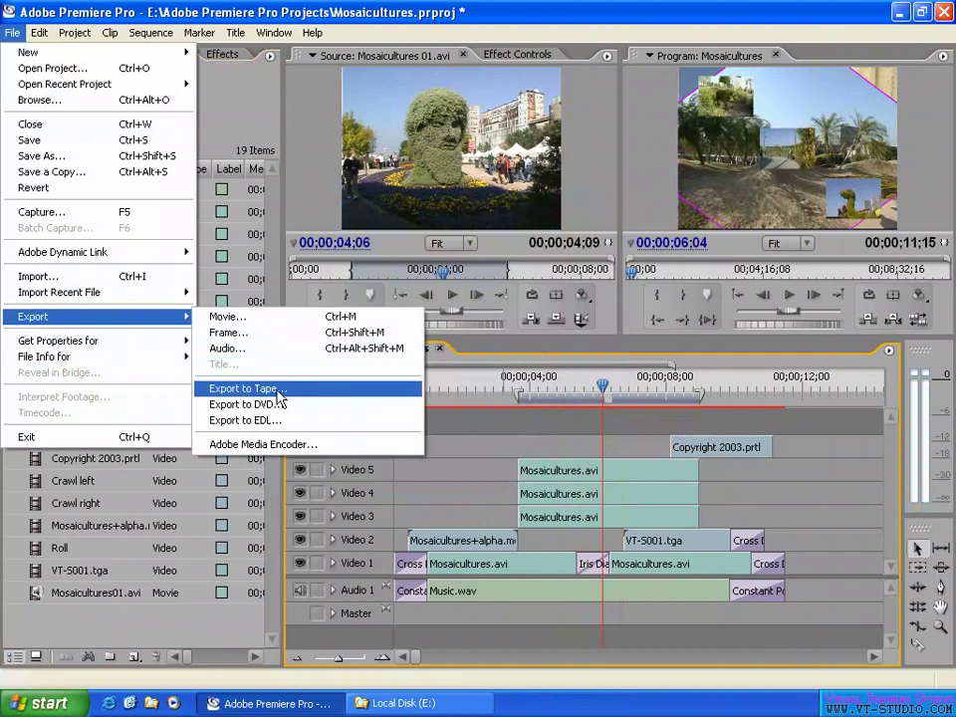
{"action": "left_click", "coordinate": [582, 388]}
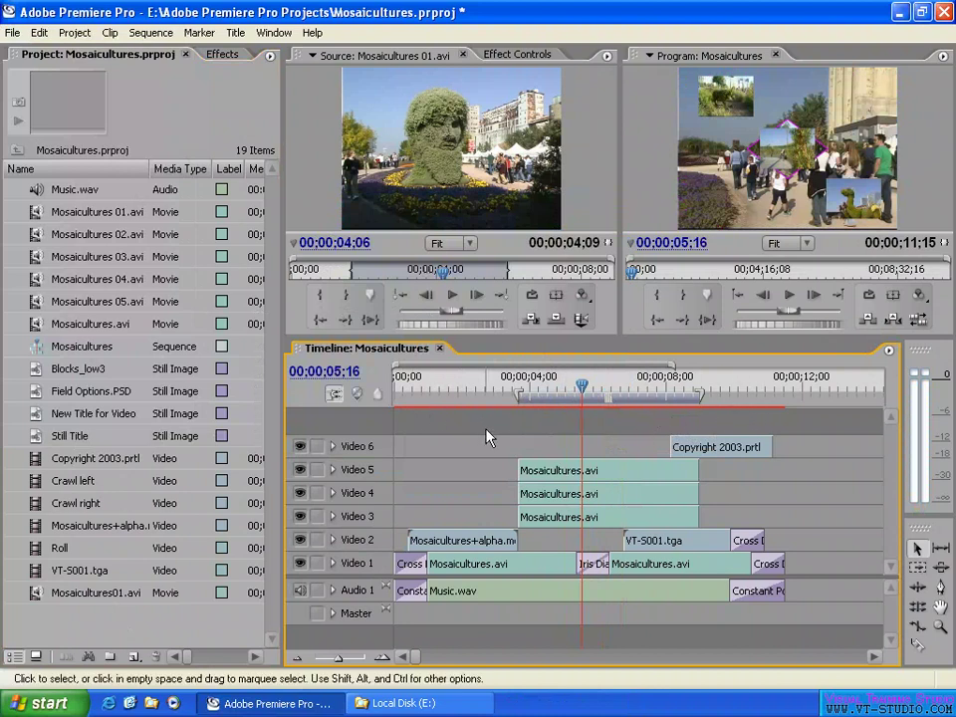
Extend both ends of the work area to cover the whole sequence, from 00;00;00;00 to 00;00;11;15
{"action": "left_click_drag", "start_coordinate": [519, 397], "coordinate": [358, 397]}
{"action": "left_click_drag", "start_coordinate": [704, 397], "coordinate": [787, 400]}
{"action": "left_click_drag", "start_coordinate": [664, 384], "coordinate": [658, 385]}
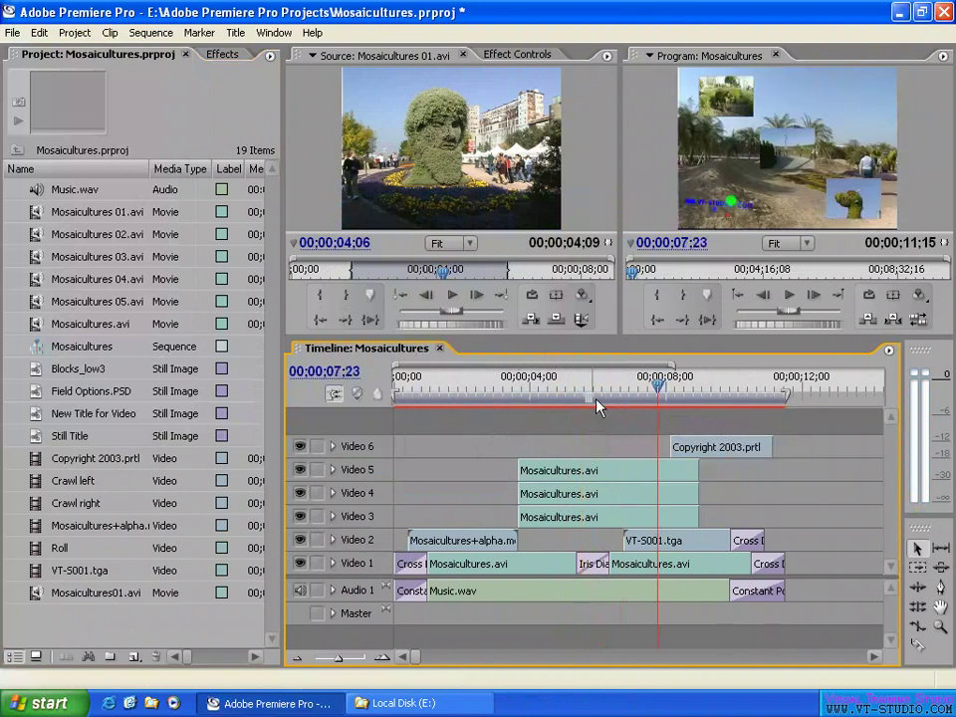
{"action": "left_click", "coordinate": [524, 386]}
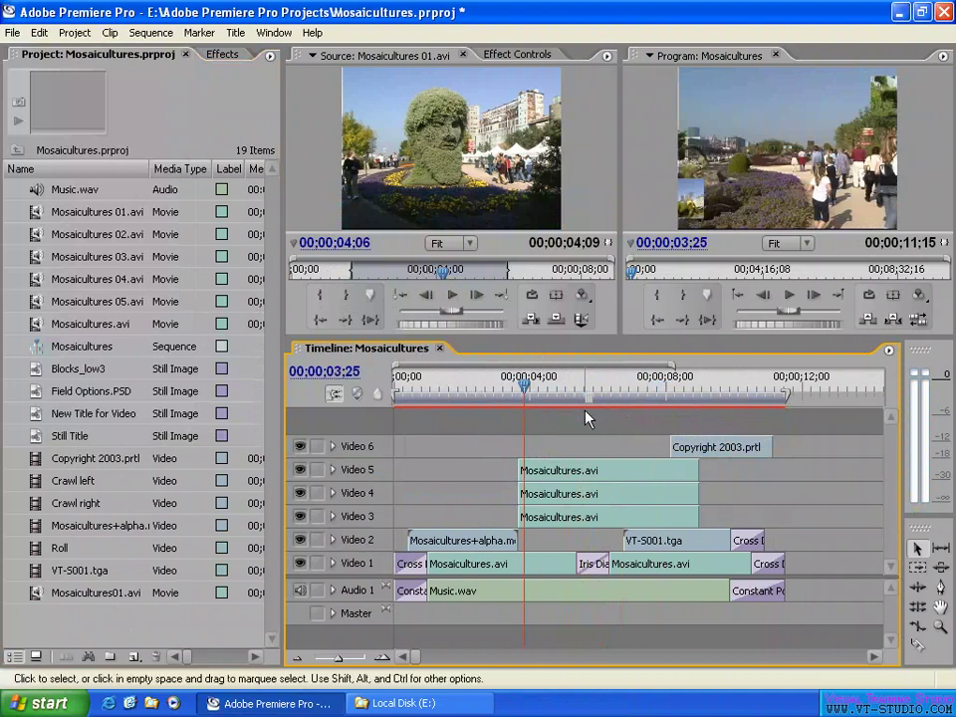
Render the work area to create preview files for the whole Mosaicultures sequence
{"action": "mouse_move", "coordinate": [642, 403]}
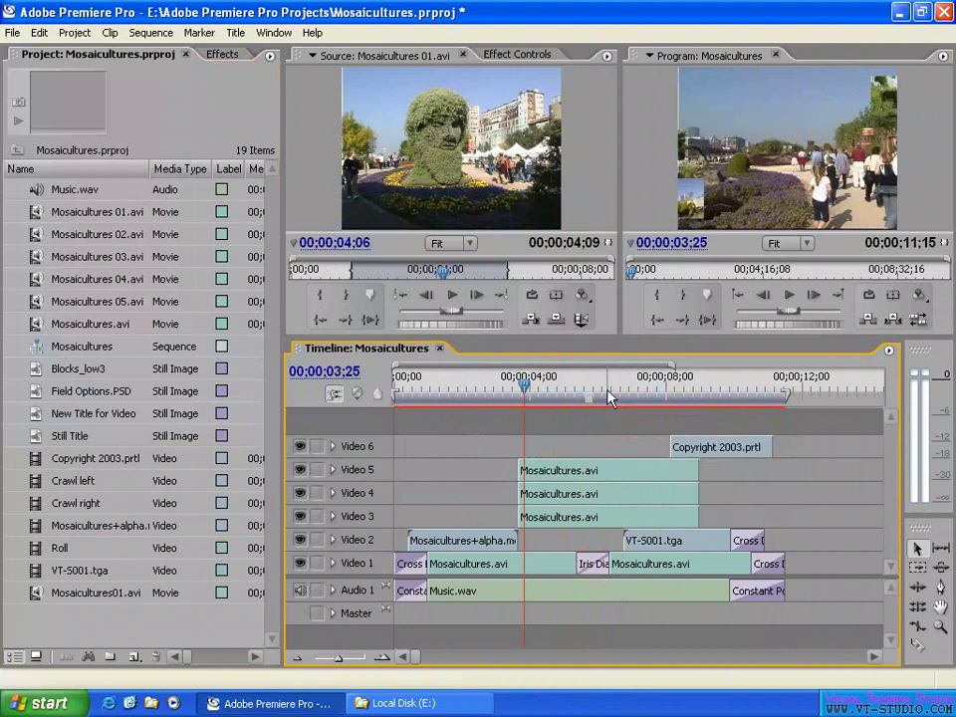
{"action": "left_click", "coordinate": [609, 384]}
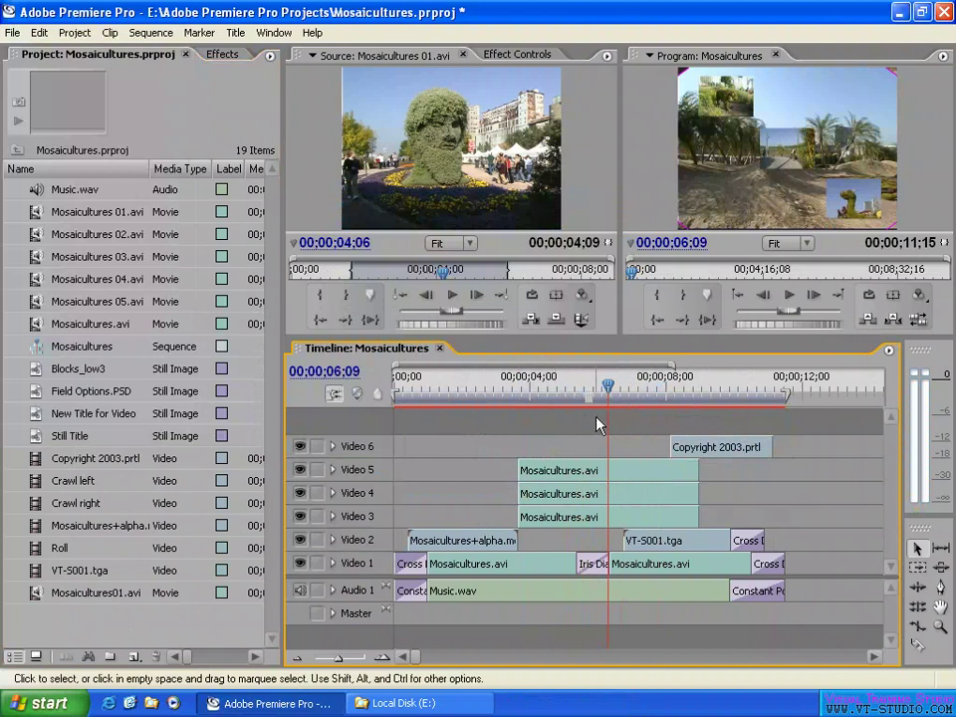
{"action": "left_click", "coordinate": [150, 32]}
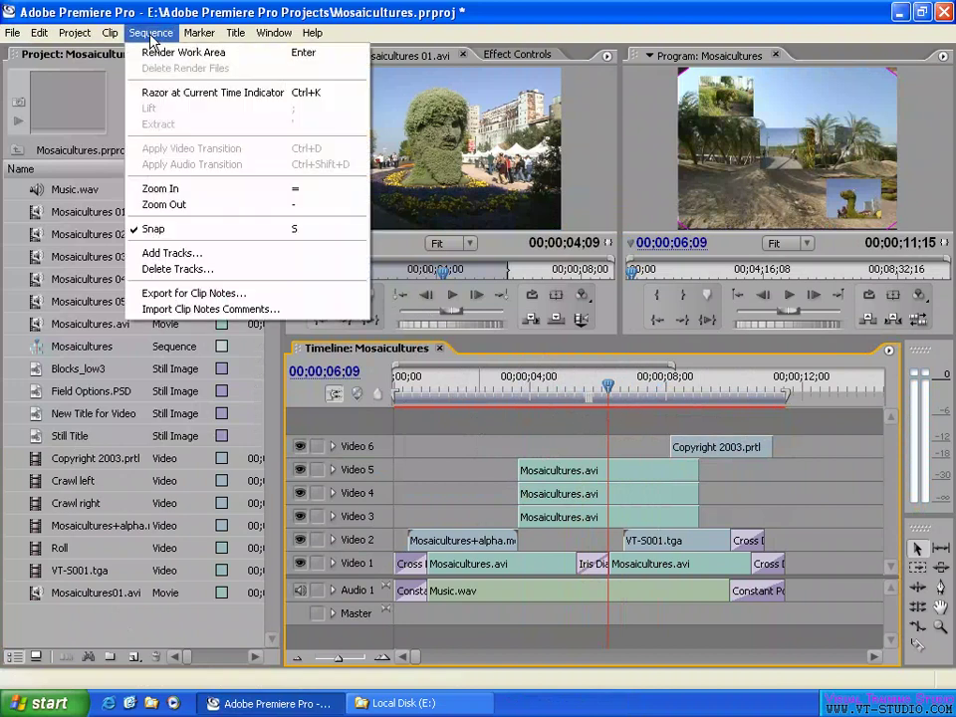
{"action": "left_click", "coordinate": [203, 62]}
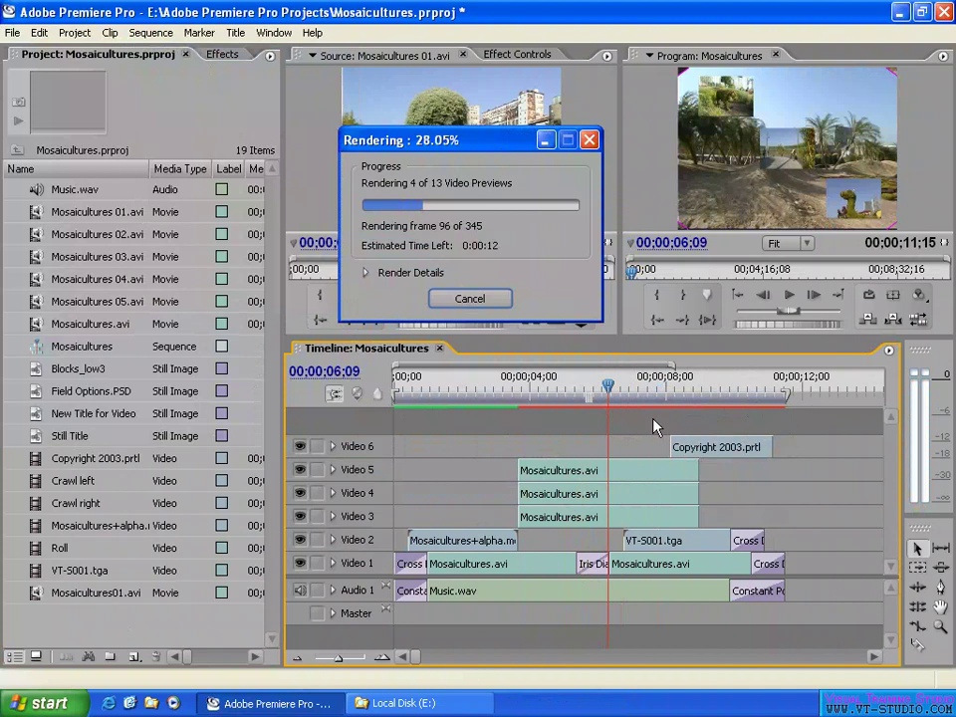
Switch to the file explorer and inspect the Mosaicultures folders under Media Cache Files and Encoded Files in Adobe Premiere Pro Projects
{"action": "left_click", "coordinate": [397, 703]}
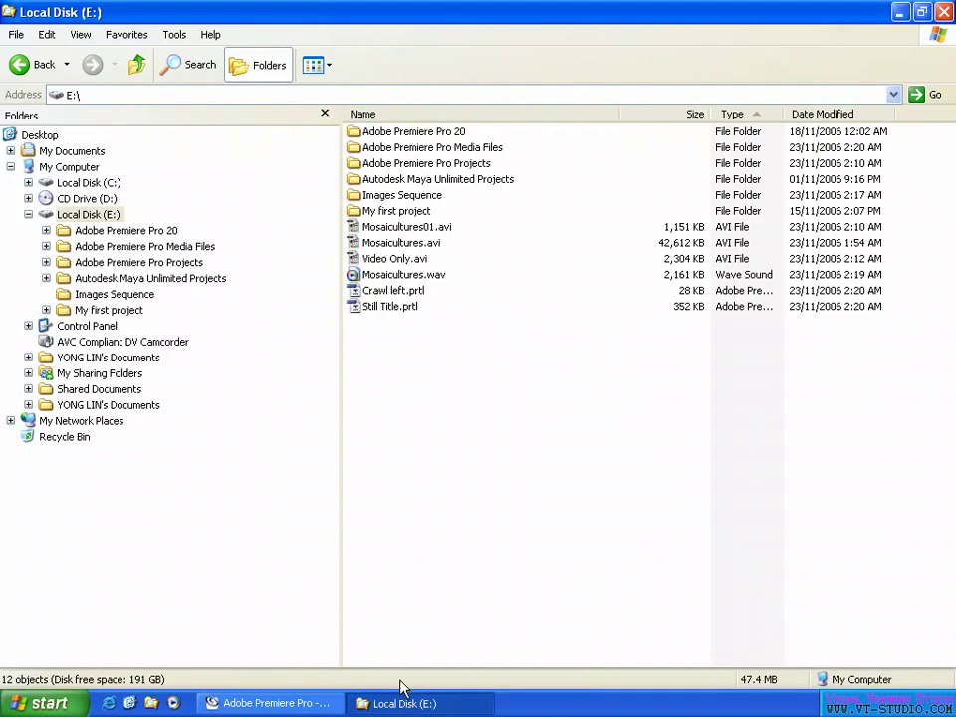
{"action": "left_click", "coordinate": [185, 264]}
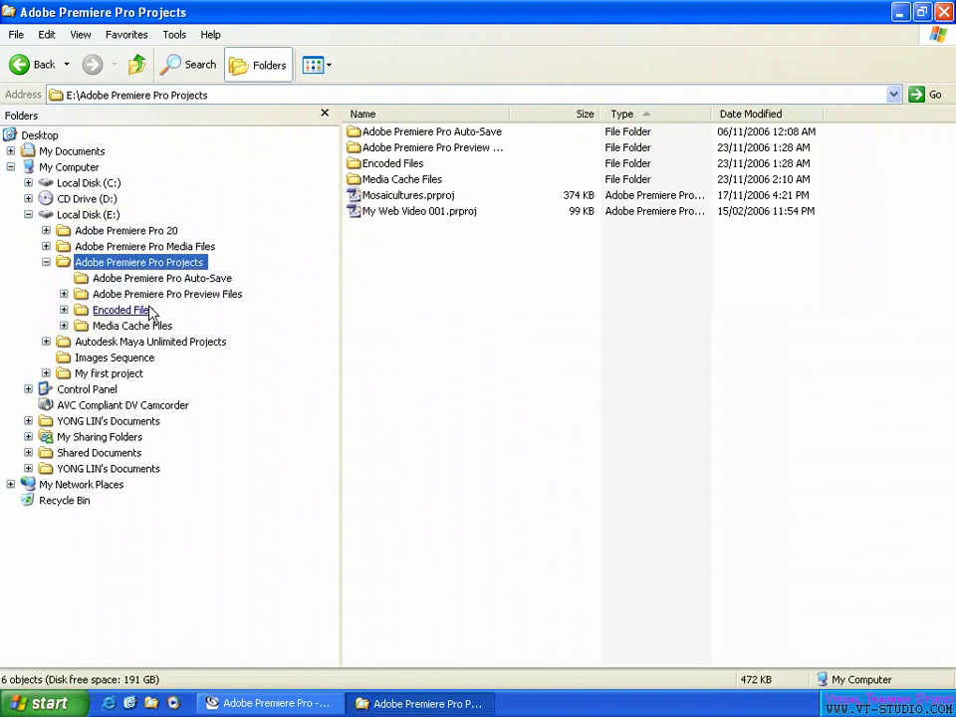
{"action": "left_click", "coordinate": [127, 325]}
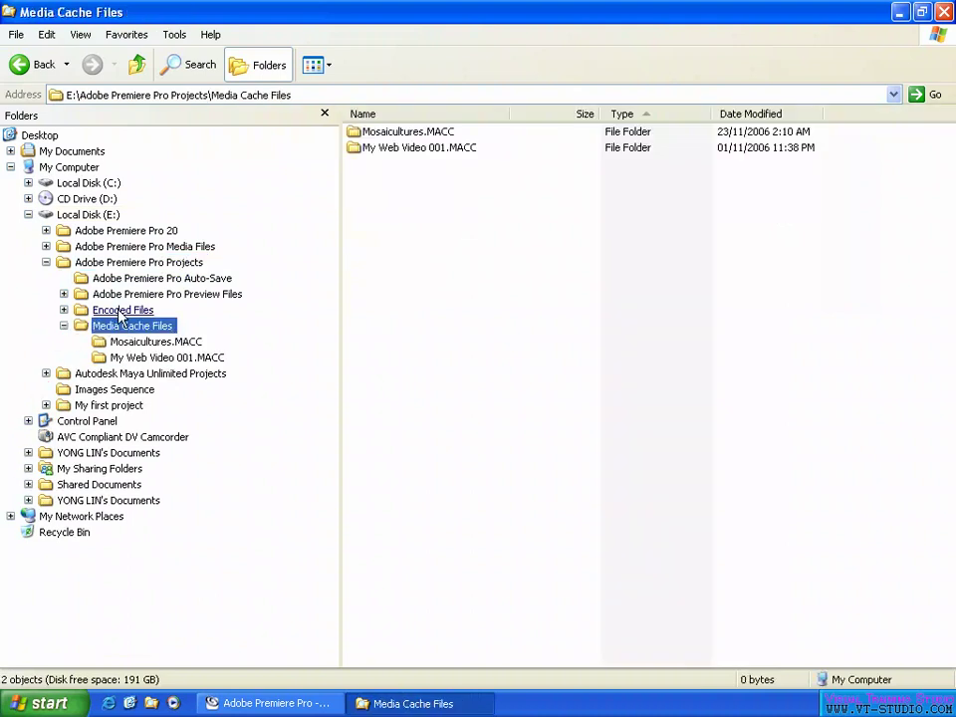
{"action": "left_click", "coordinate": [154, 343]}
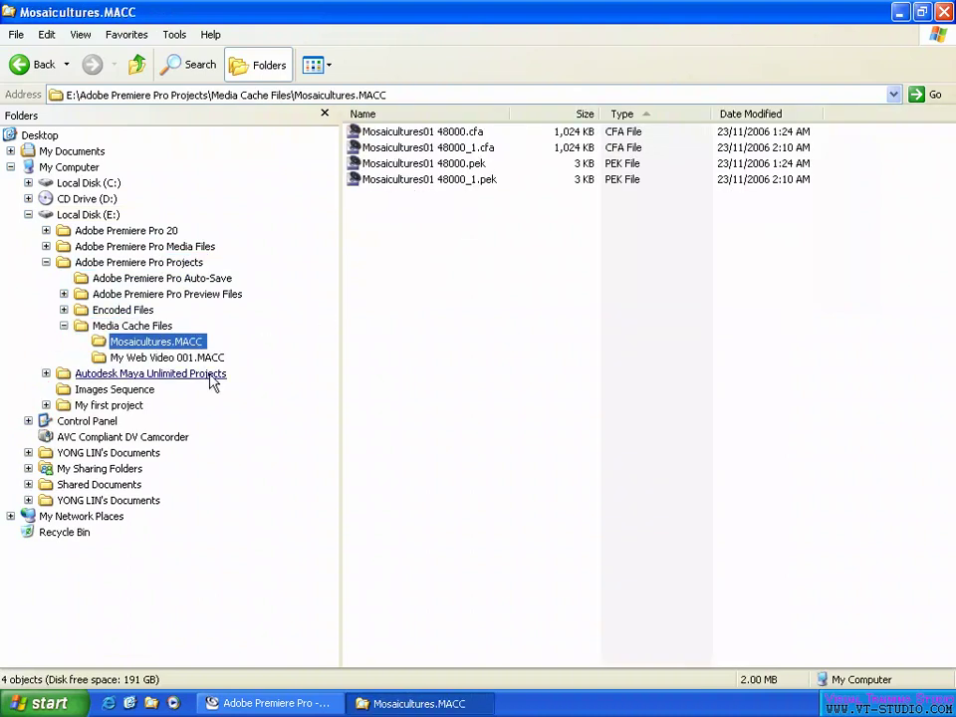
{"action": "left_click", "coordinate": [125, 310]}
{"action": "left_click", "coordinate": [154, 327]}
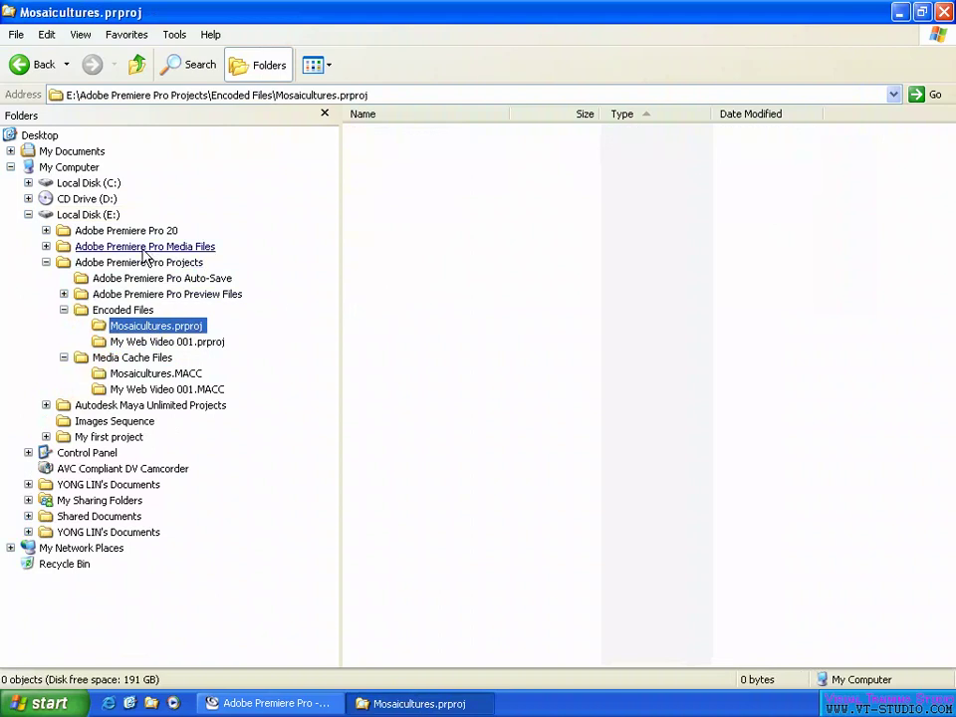
Open the Mosaicultures.PRV folder in Adobe Premiere Pro Preview Files and select all its rendered AVI files
{"action": "left_click", "coordinate": [169, 296]}
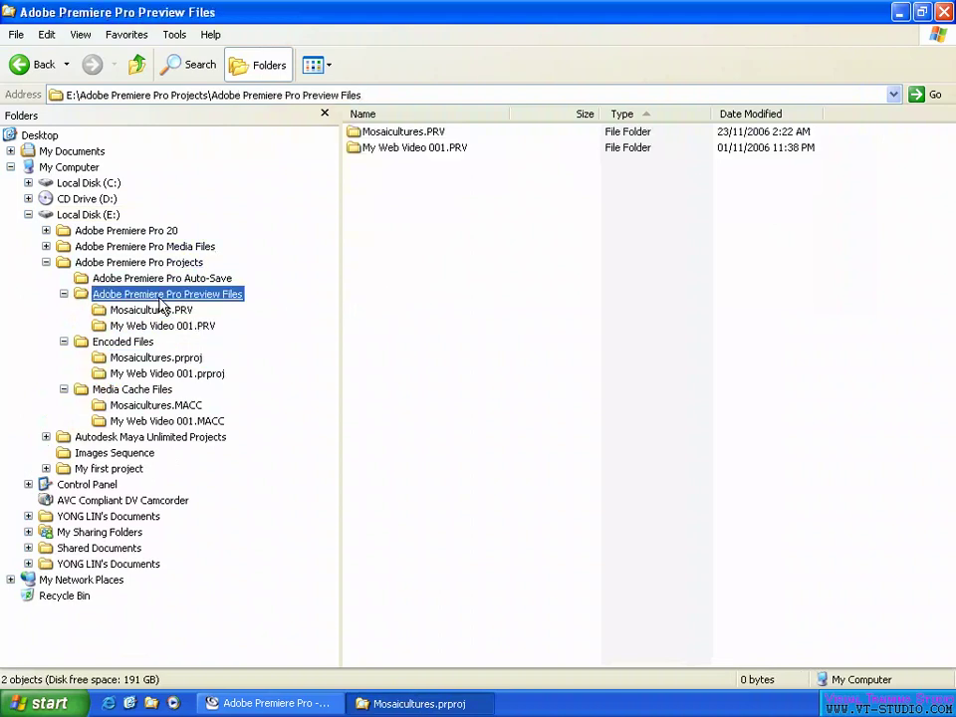
{"action": "left_click", "coordinate": [184, 310]}
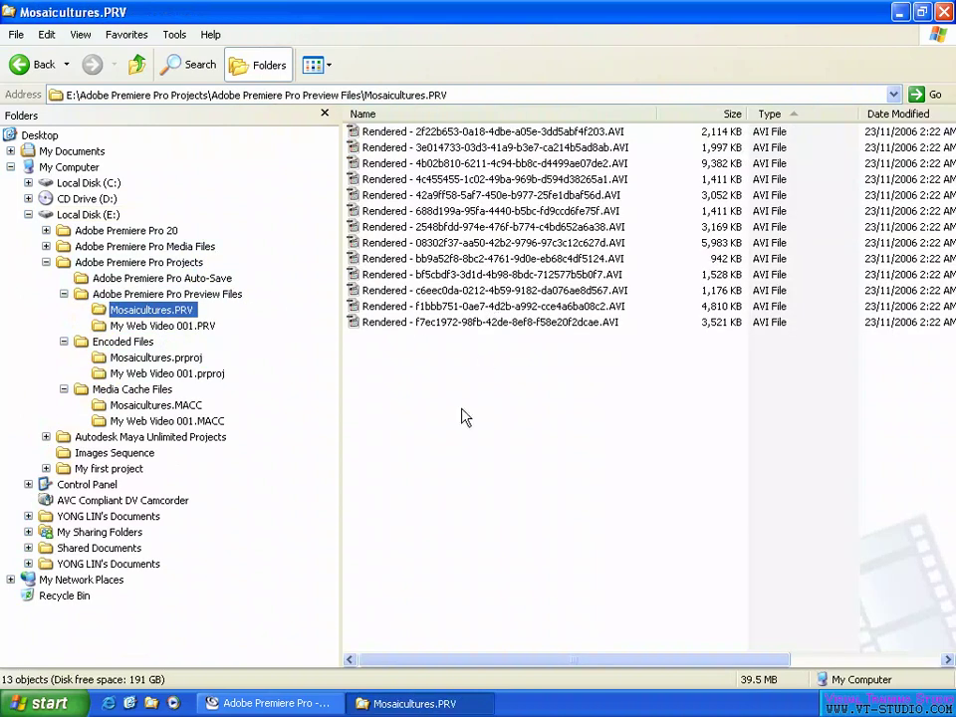
{"action": "left_click_drag", "start_coordinate": [558, 434], "coordinate": [399, 114]}
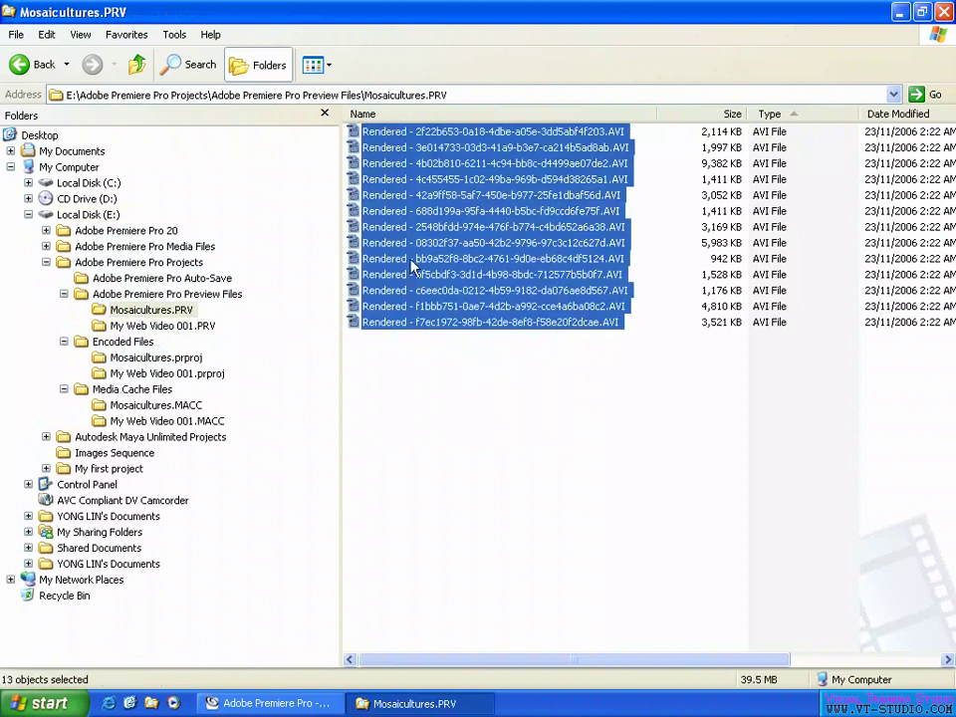
Switch between Premiere Pro and the Mosaicultures.PRV folder to compare the rendered timeline with its preview files
{"action": "left_click", "coordinate": [302, 705]}
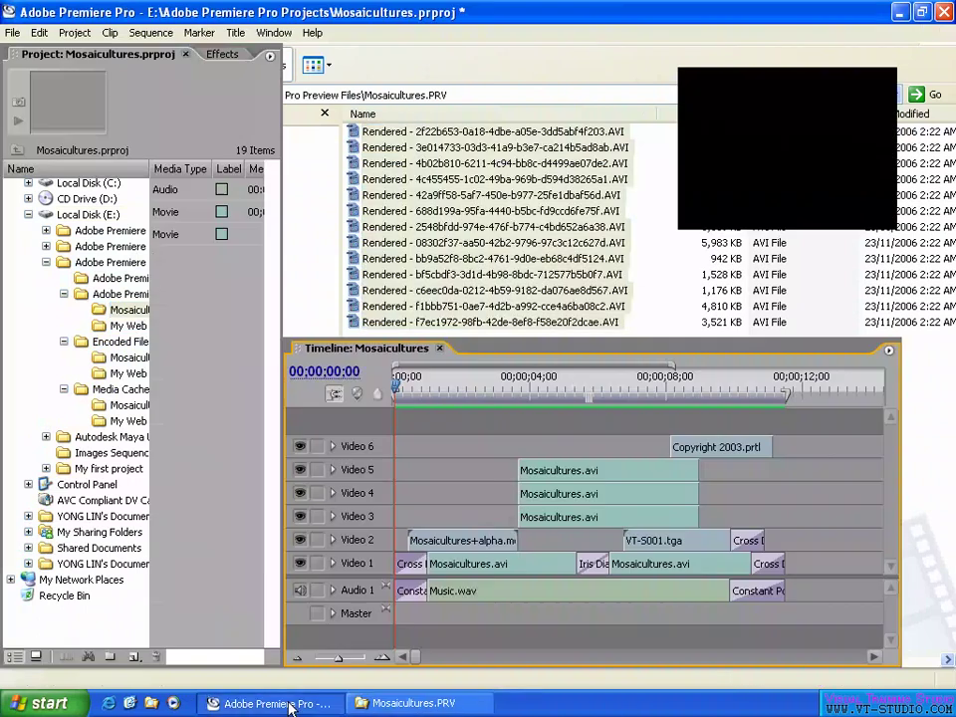
{"action": "left_click", "coordinate": [609, 387]}
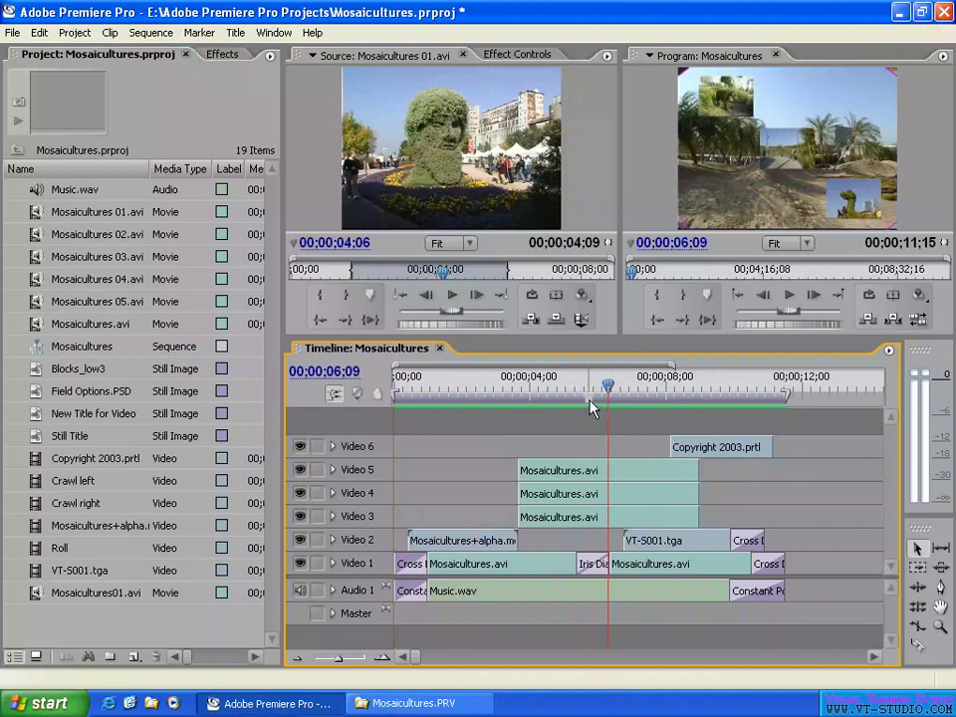
{"action": "left_click", "coordinate": [413, 703]}
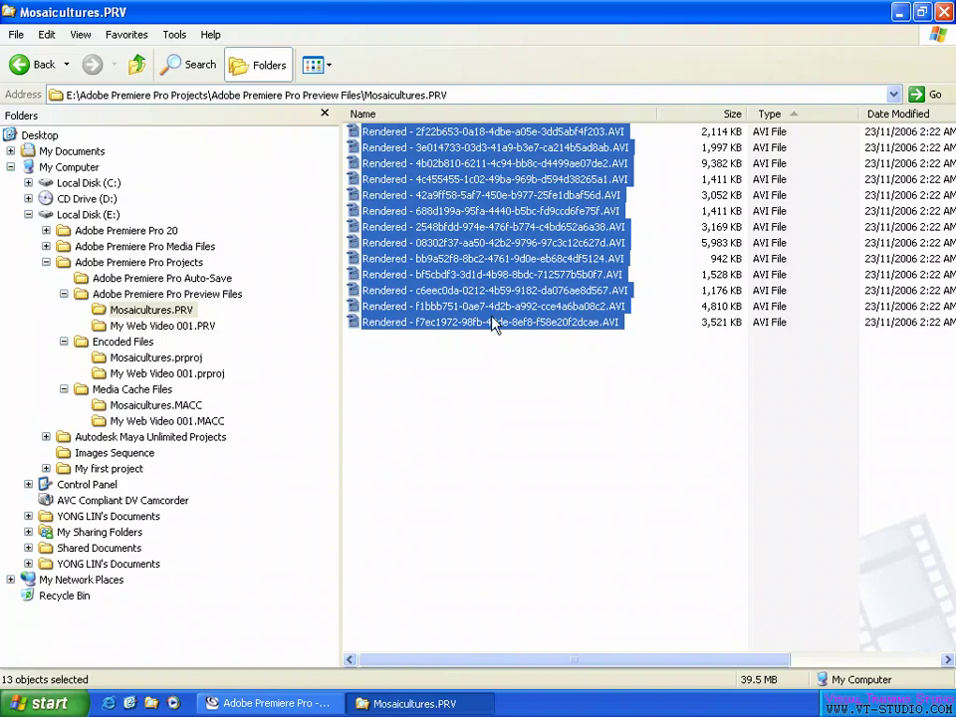
{"action": "left_click", "coordinate": [299, 704]}
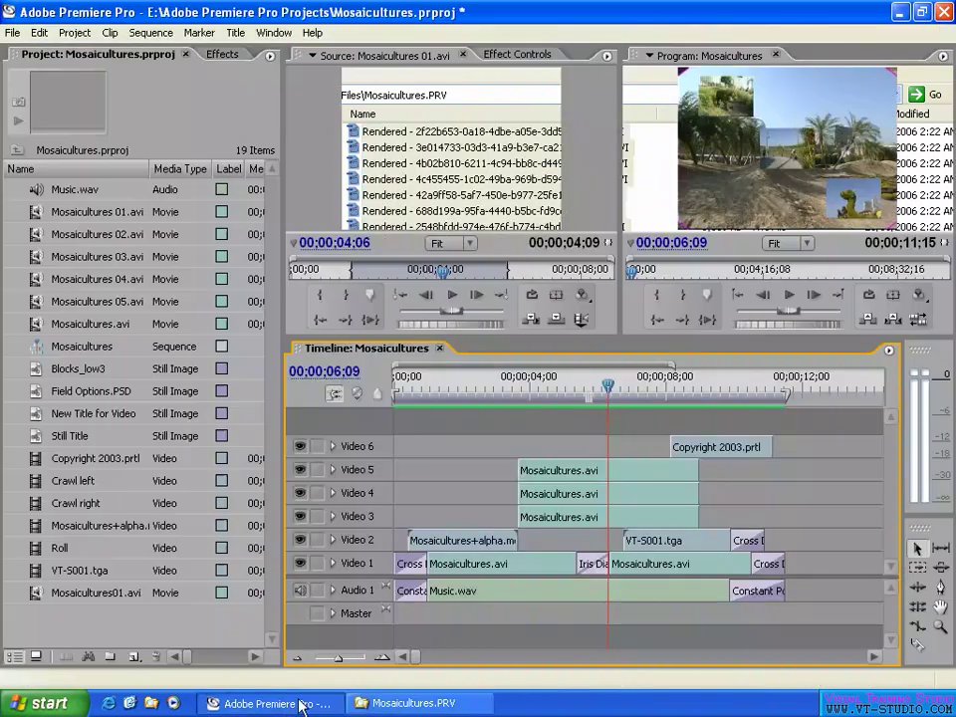
{"action": "left_click", "coordinate": [543, 385]}
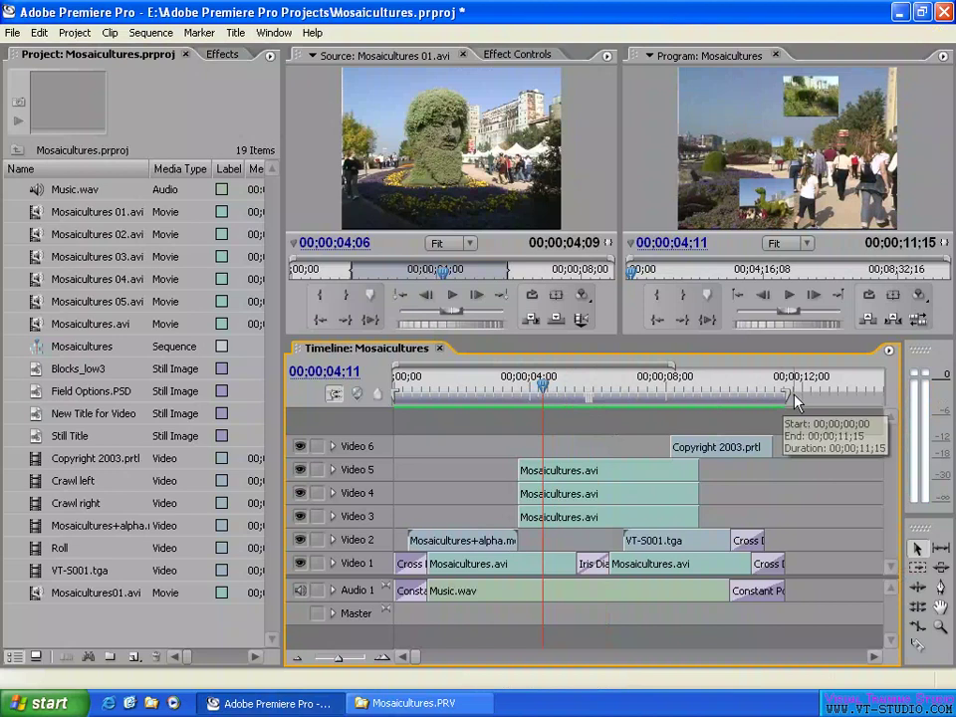
Delete all render files associated with the current project, checking the preview folder before confirming
{"action": "left_click", "coordinate": [150, 31]}
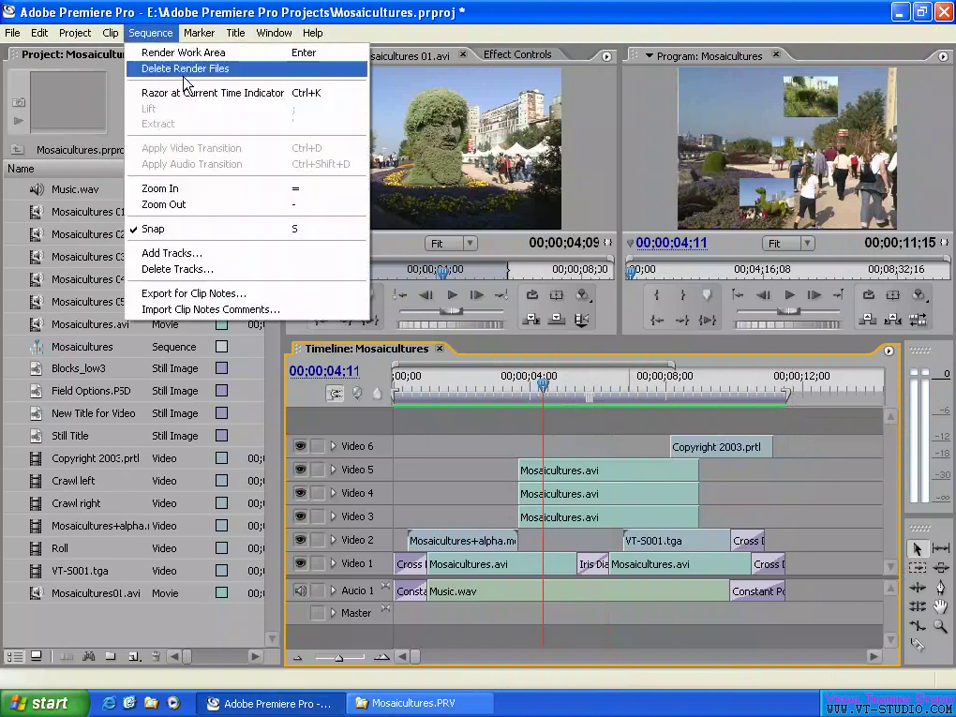
{"action": "left_click", "coordinate": [184, 69]}
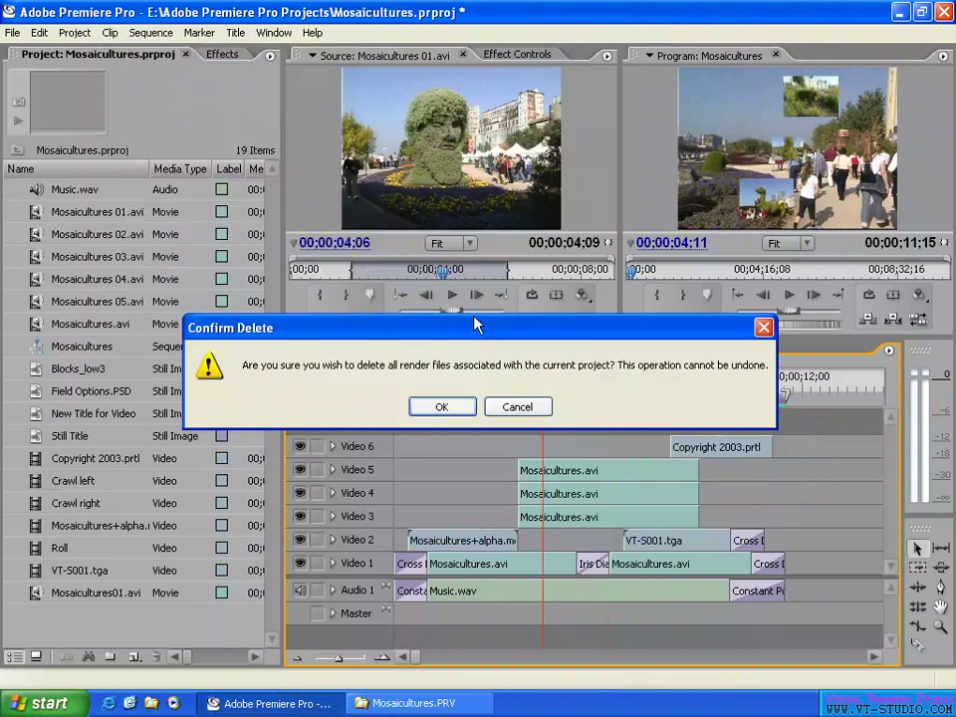
{"action": "left_click", "coordinate": [408, 703]}
{"action": "left_click", "coordinate": [313, 712]}
{"action": "left_click", "coordinate": [444, 409]}
Scrub the unrendered timeline and check the contents of the Mosaicultures.PRV folder in the file explorer
{"action": "left_click_drag", "start_coordinate": [487, 386], "coordinate": [518, 387]}
{"action": "left_click", "coordinate": [408, 704]}
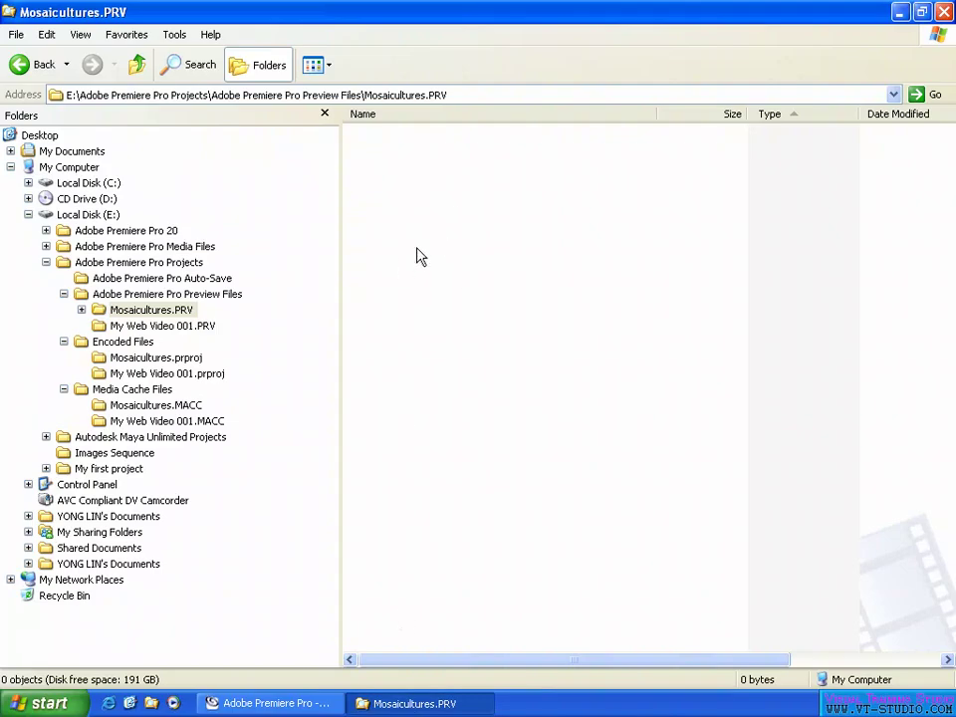
{"action": "key", "text": "alt+Tab"}
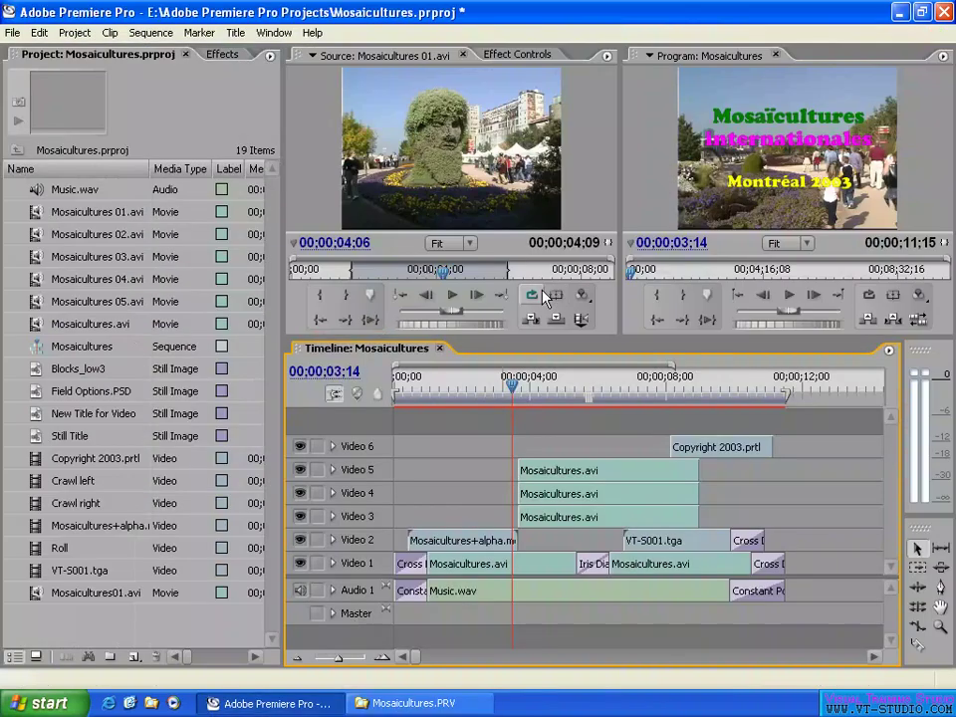
Render the work area again and move the rendering progress dialog clear of the timeline
{"action": "left_click", "coordinate": [138, 33]}
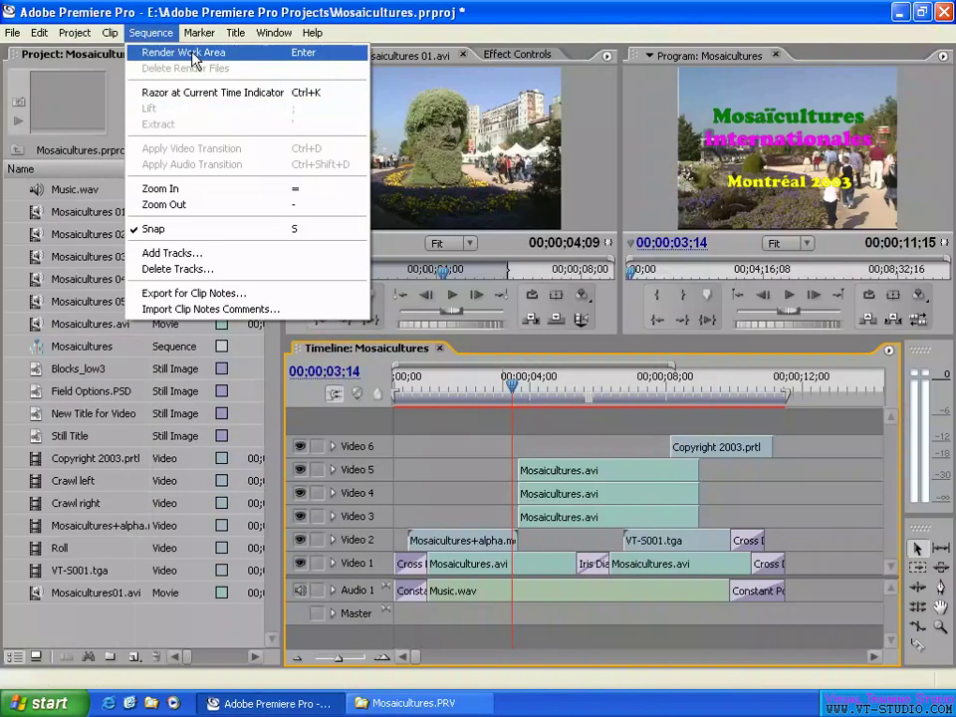
{"action": "left_click", "coordinate": [194, 59]}
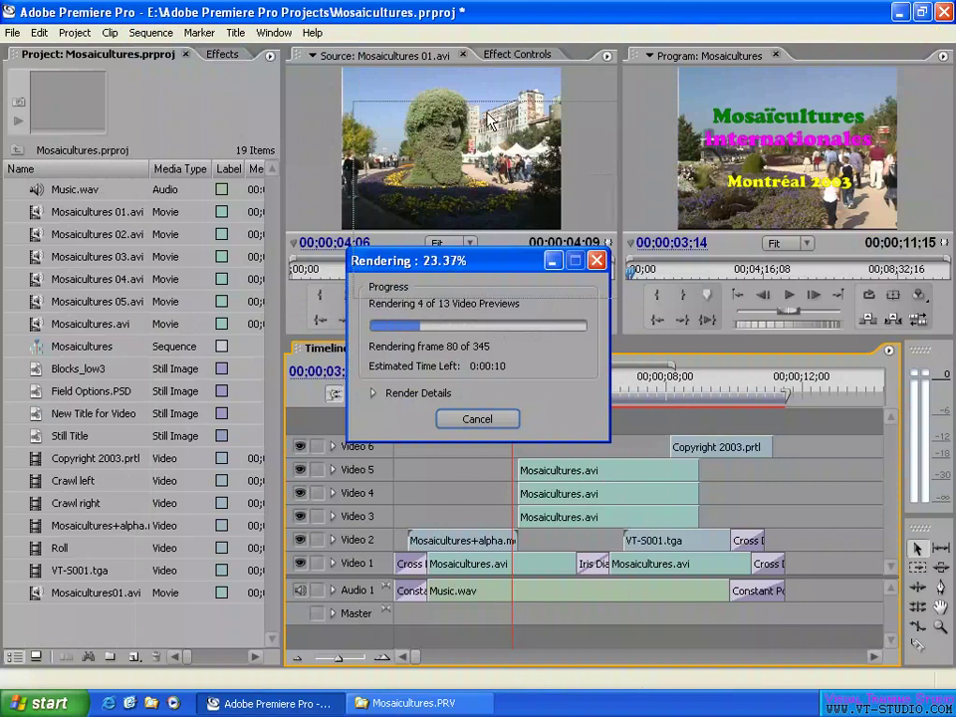
{"action": "left_click_drag", "start_coordinate": [449, 260], "coordinate": [453, 110]}
Inspect the newly rendered files in the Mosaicultures.PRV folder, then switch back to Premiere Pro and scrub the rendered timeline
{"action": "left_click", "coordinate": [414, 703]}
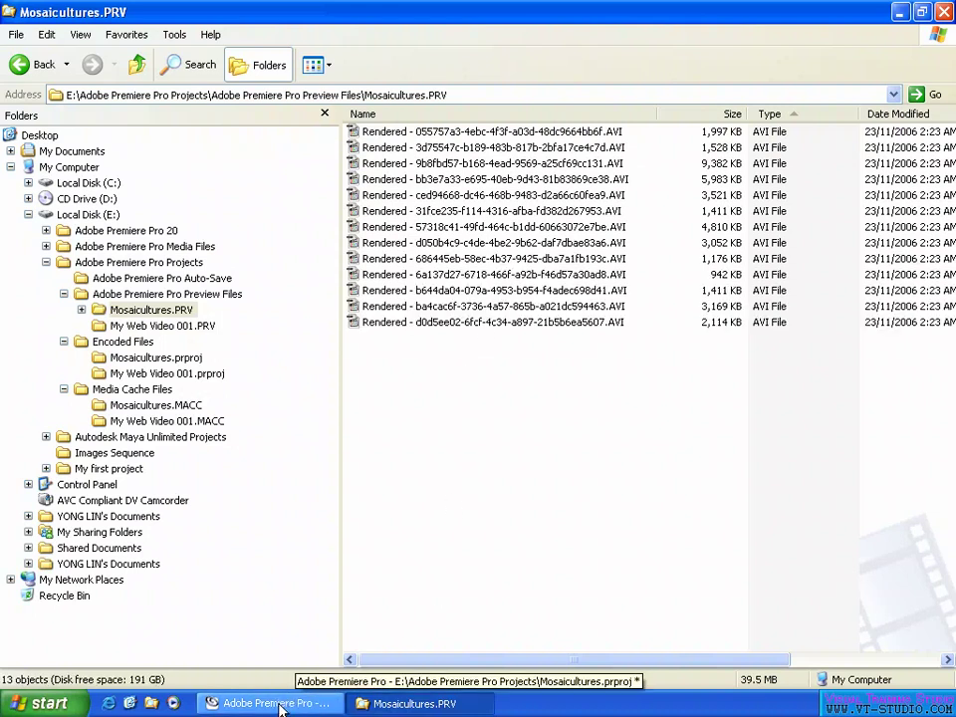
{"action": "left_click", "coordinate": [280, 704]}
{"action": "left_click_drag", "start_coordinate": [601, 386], "coordinate": [619, 388]}
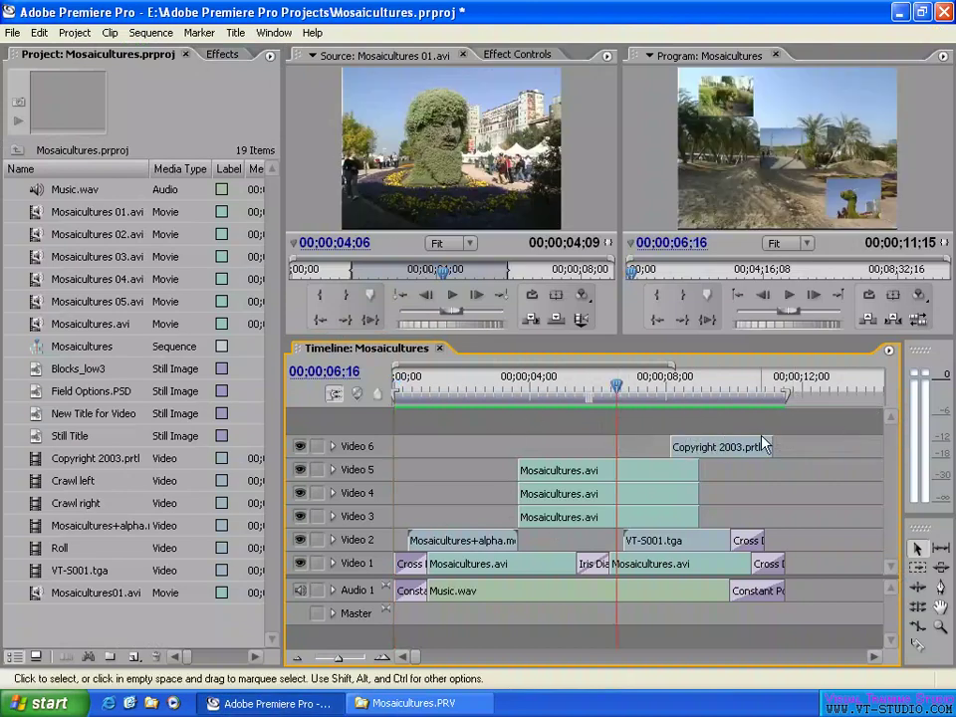
Add Mosaicultures 03.avi to the Video 1 track after the existing clips, starting at about 00;00;12;00
{"action": "left_click_drag", "start_coordinate": [34, 254], "coordinate": [802, 564]}
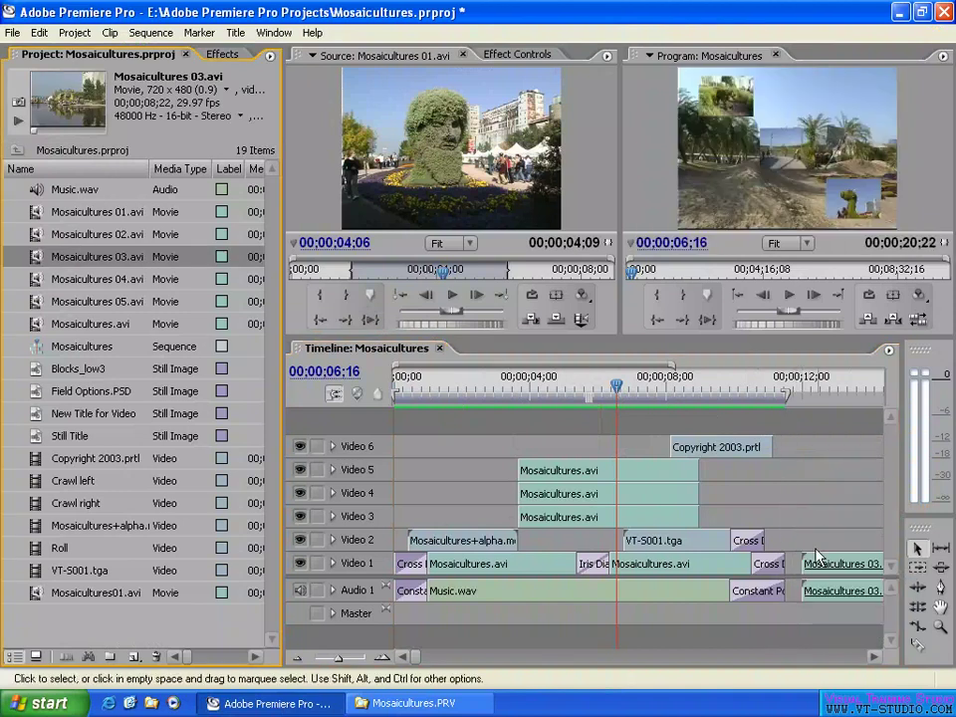
Apply the Bend distort effect to the Mosaicultures 03.avi clip on Video 1 and check the preview files in the Mosaicultures.PRV folder
{"action": "left_click", "coordinate": [841, 391]}
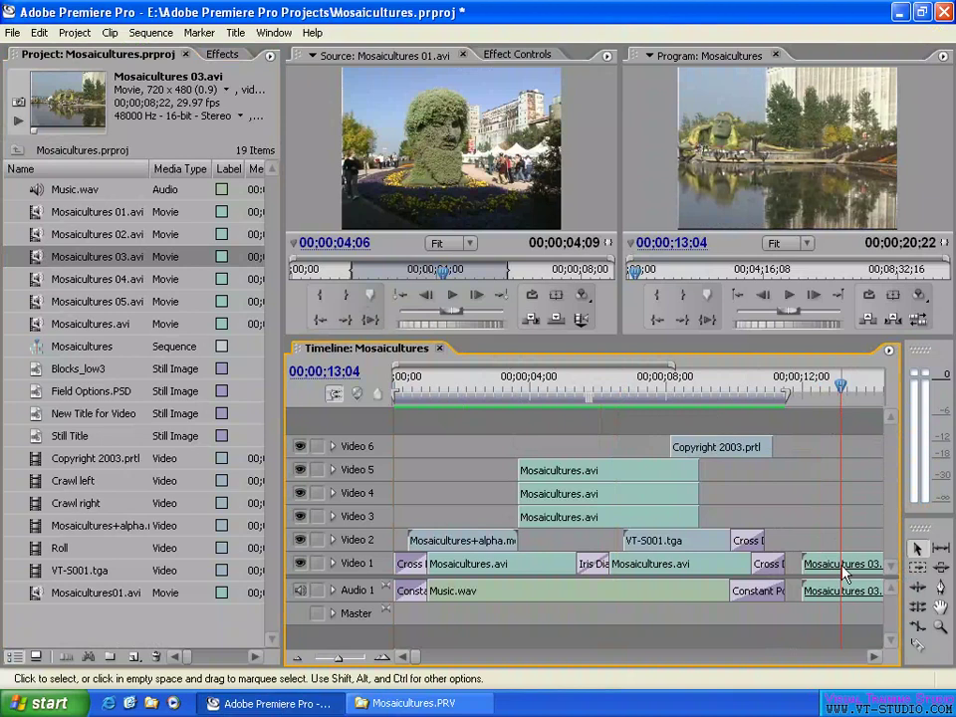
{"action": "left_click", "coordinate": [851, 388]}
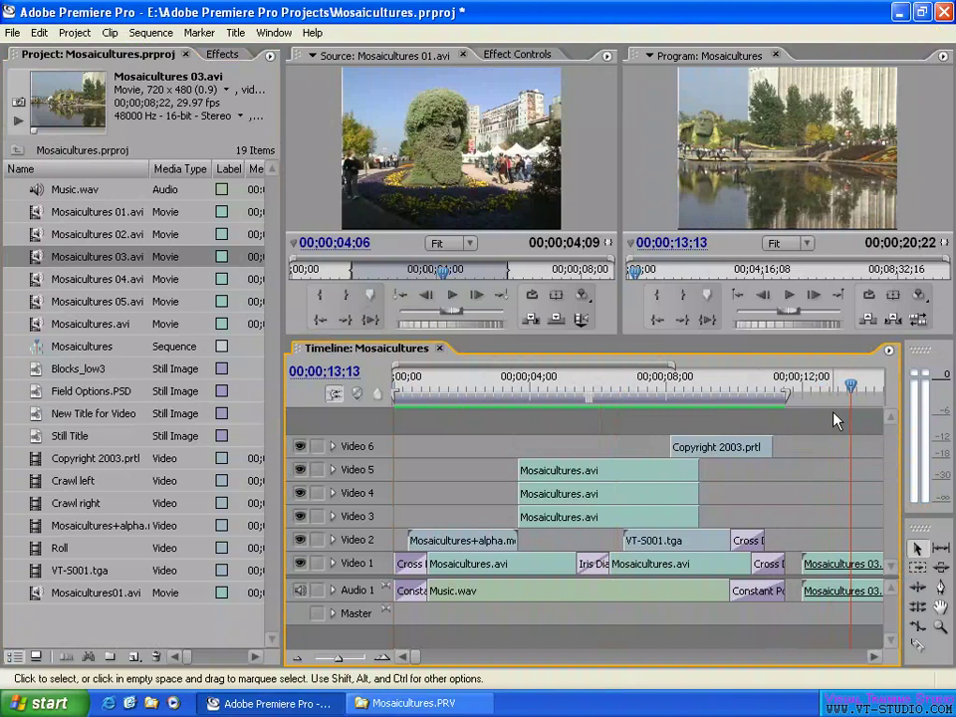
{"action": "left_click", "coordinate": [225, 56]}
{"action": "left_click", "coordinate": [222, 55]}
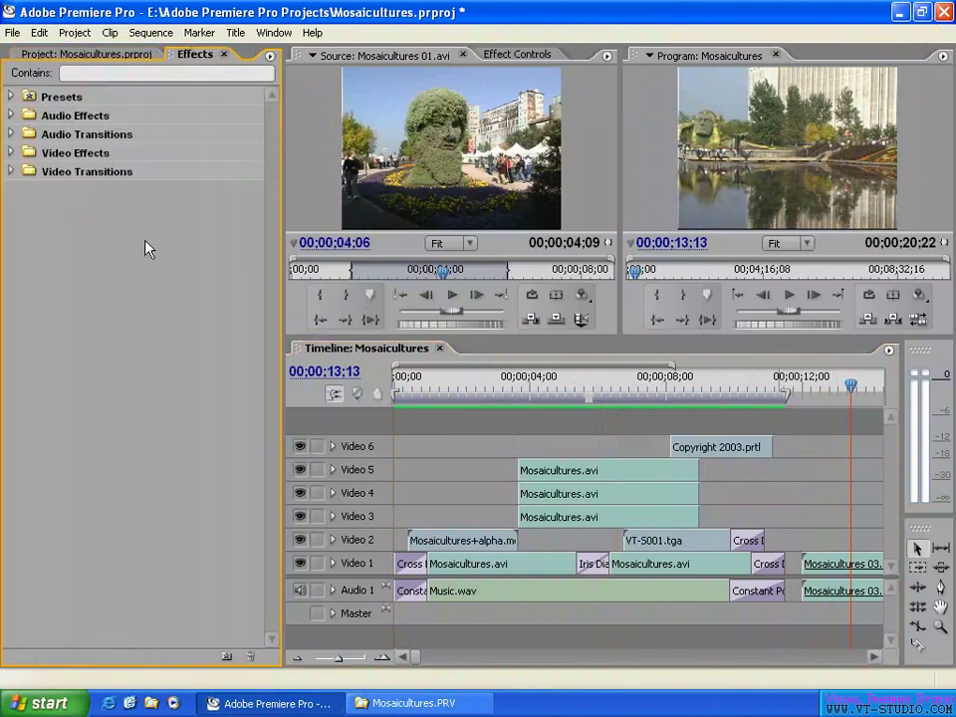
{"action": "left_click", "coordinate": [10, 153]}
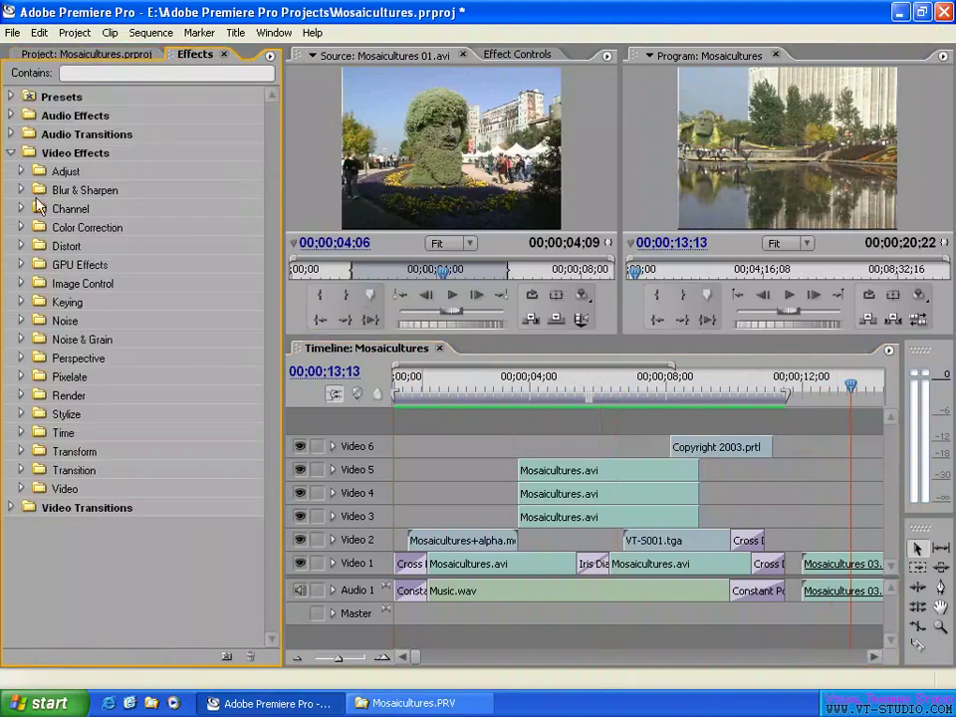
{"action": "left_click", "coordinate": [21, 246]}
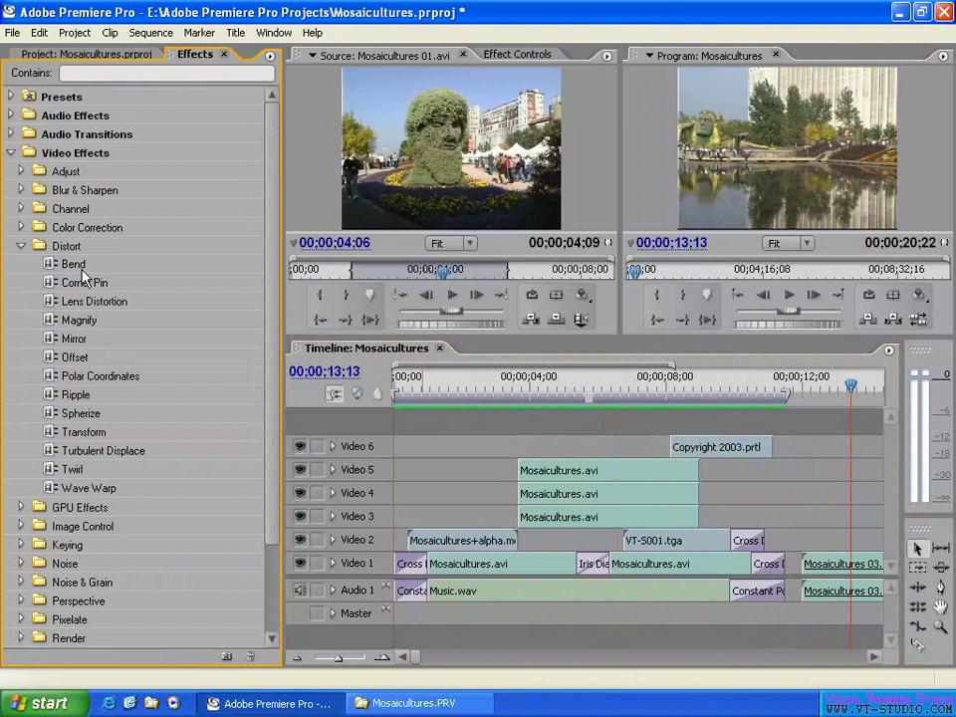
{"action": "left_click_drag", "start_coordinate": [72, 267], "coordinate": [844, 564]}
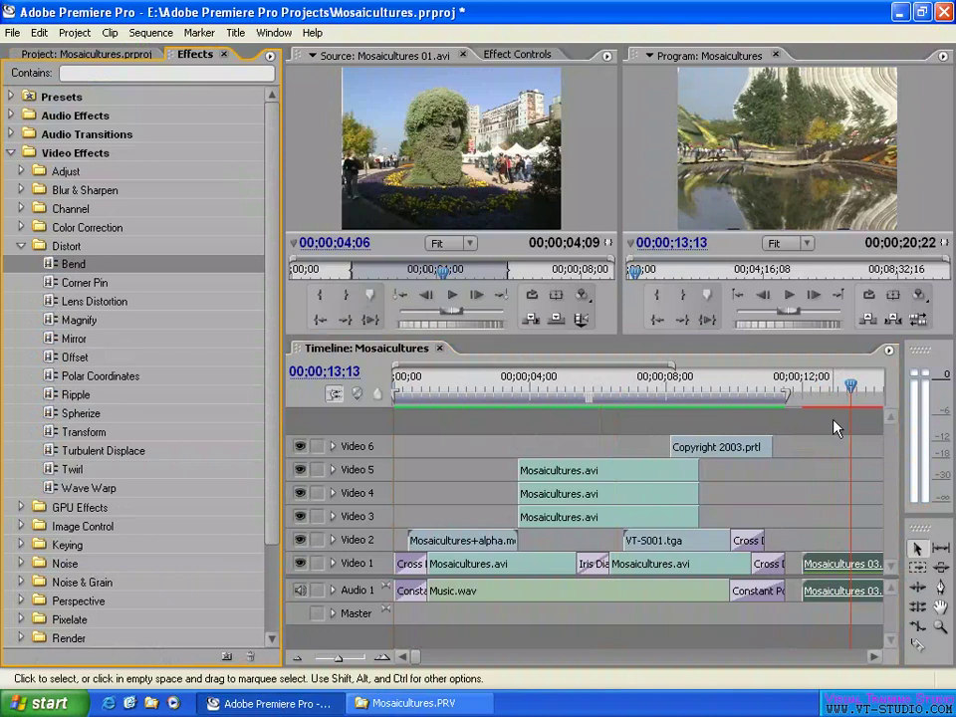
{"action": "left_click", "coordinate": [448, 703]}
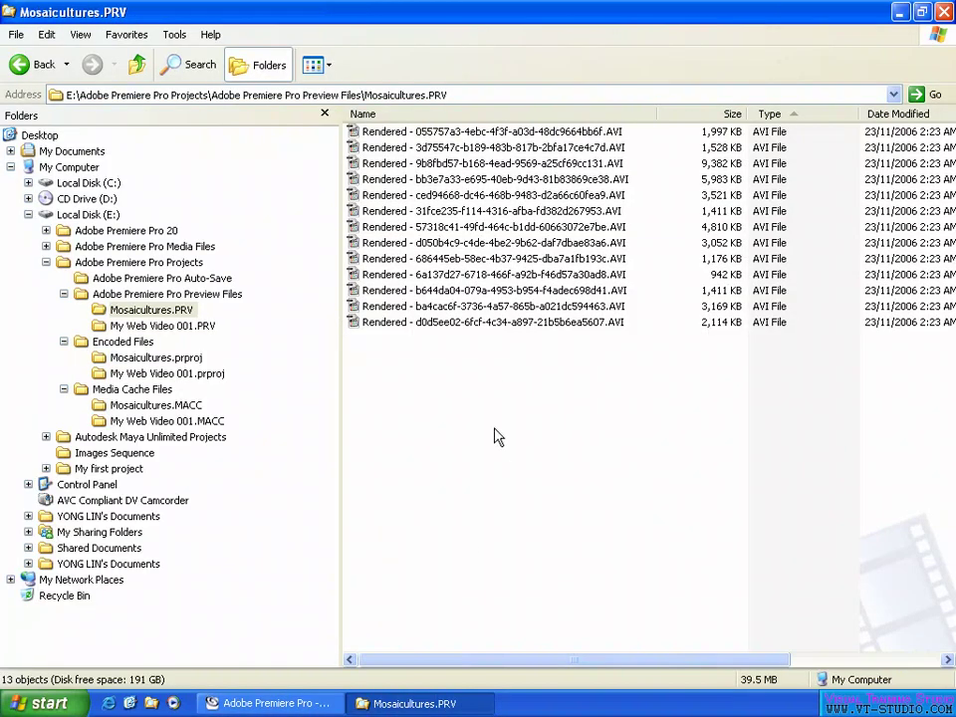
{"action": "left_click", "coordinate": [317, 702]}
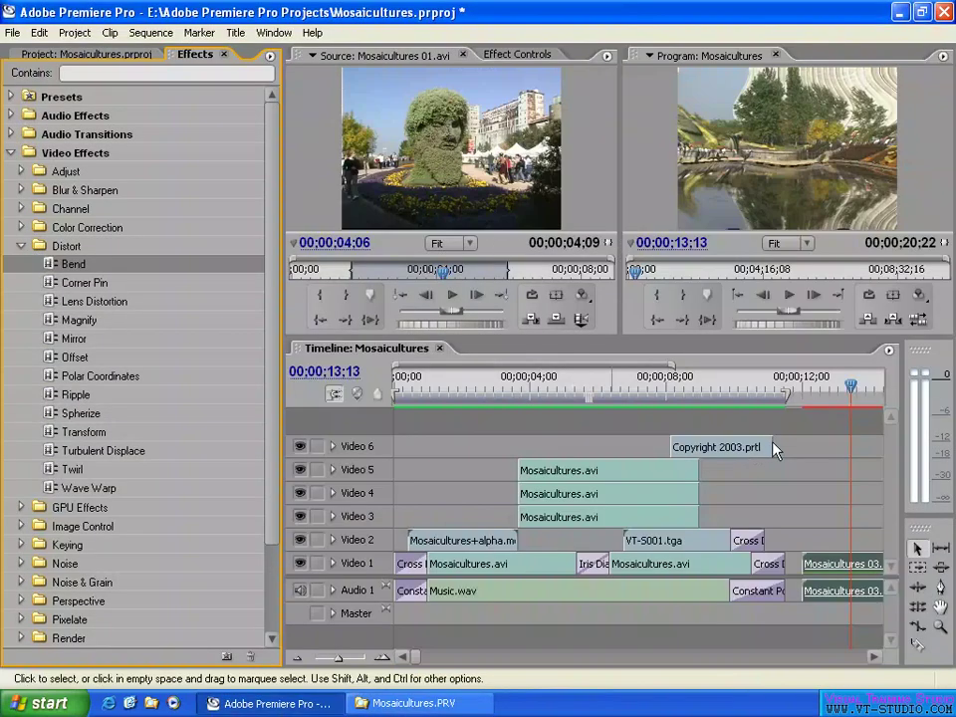
Delete the Mosaicultures 03.avi clip from the timeline and move the playhead to about 00;00;06;07
{"action": "left_click", "coordinate": [867, 429]}
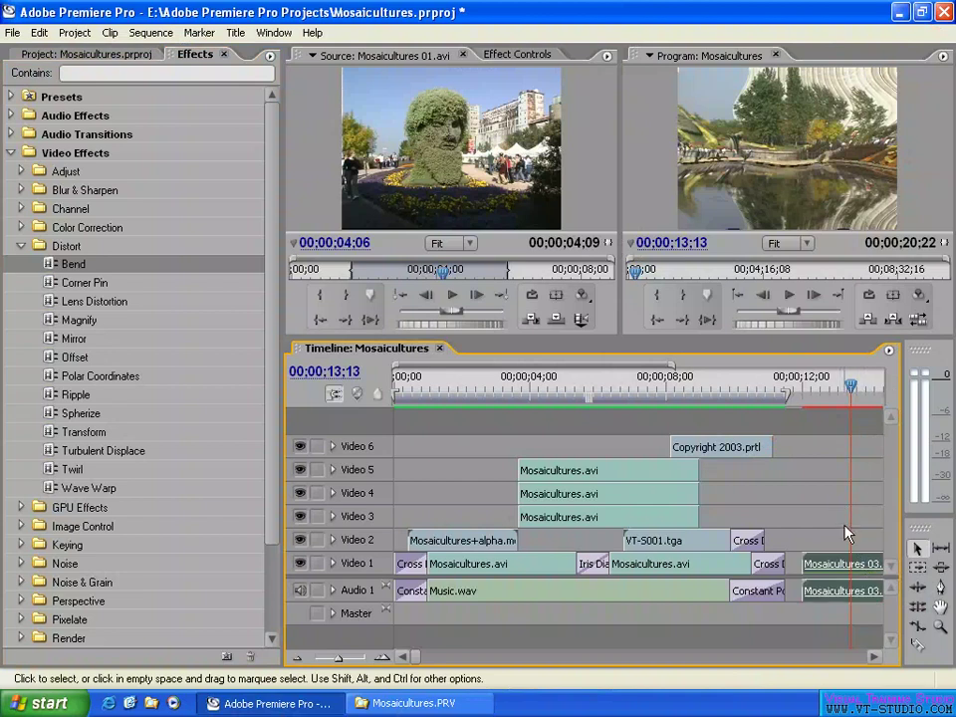
{"action": "key", "text": "Delete"}
{"action": "left_click", "coordinate": [606, 388]}
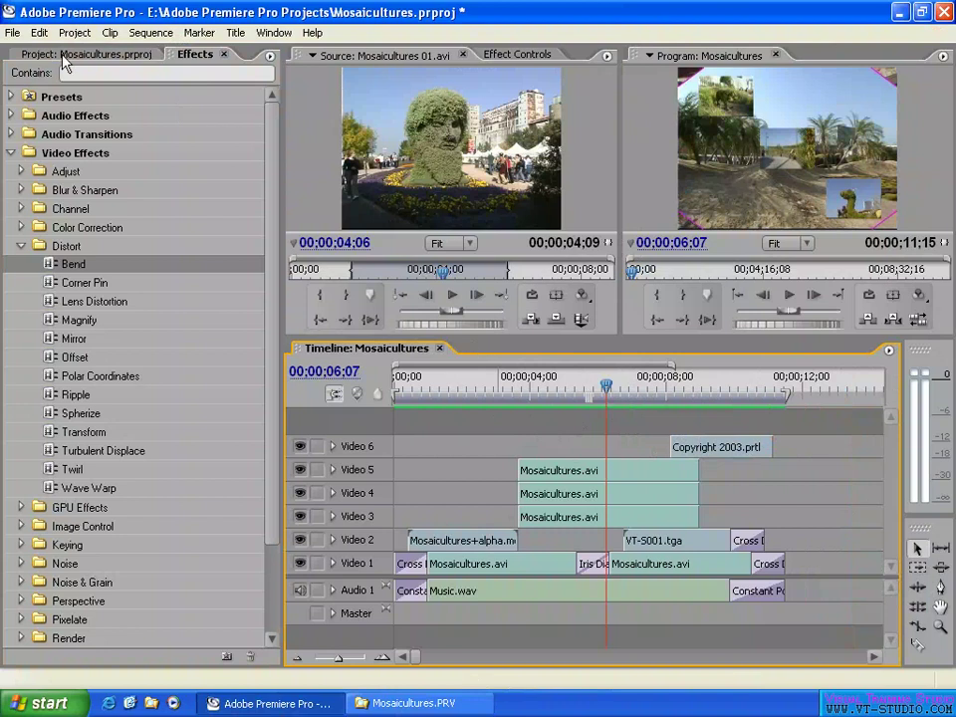
Open the Export to Tape settings for the Mosaicultures sequence
{"action": "left_click", "coordinate": [12, 32]}
{"action": "mouse_move", "coordinate": [60, 315]}
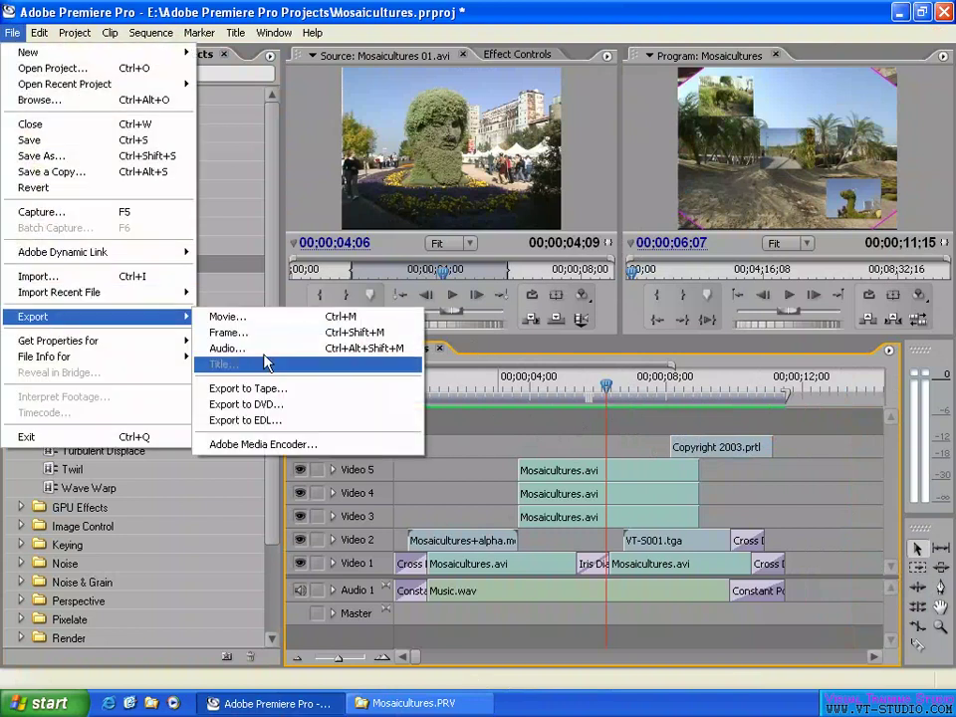
{"action": "left_click", "coordinate": [270, 390]}
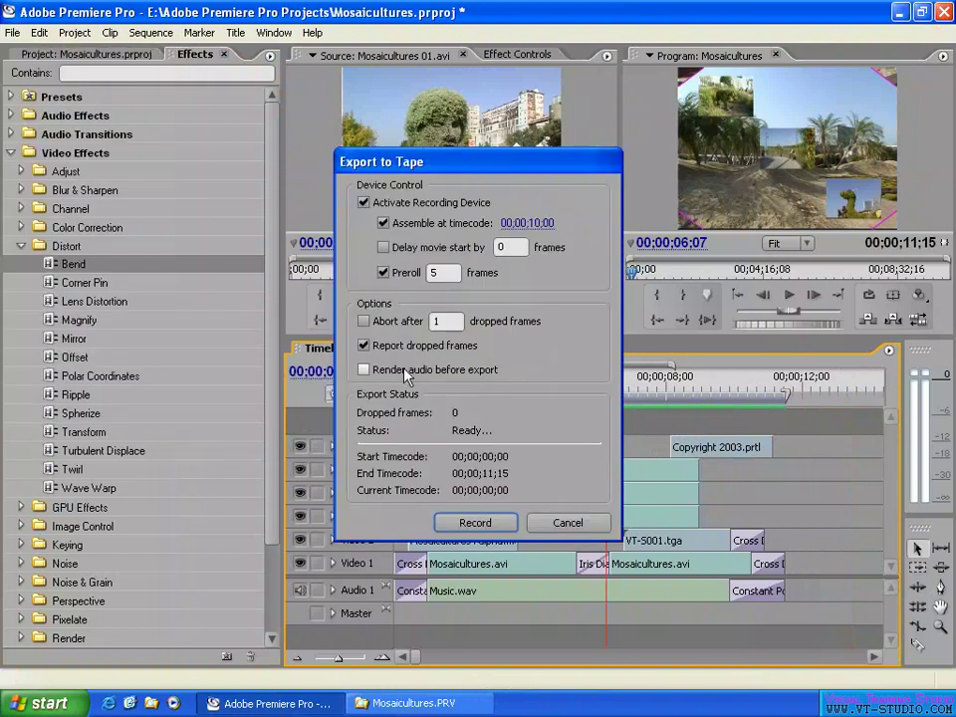
Turn Activate Recording Device off and back on to compare export with and without device control
{"action": "left_click", "coordinate": [376, 200]}
{"action": "left_click", "coordinate": [378, 202]}
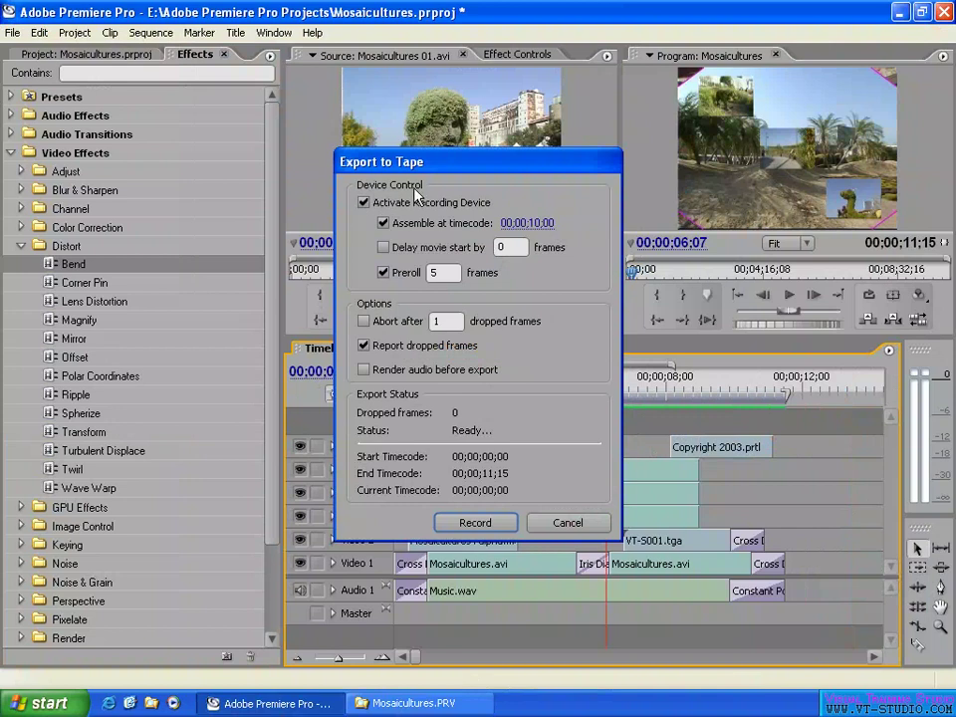
{"action": "left_click", "coordinate": [364, 202]}
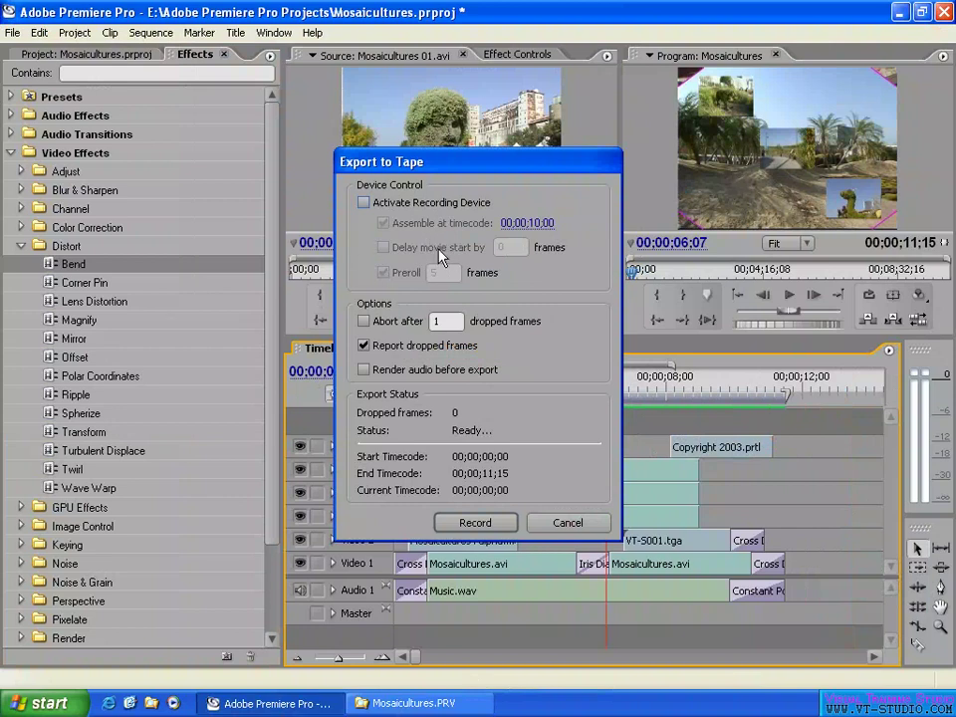
{"action": "left_click", "coordinate": [488, 524]}
{"action": "left_click", "coordinate": [366, 204]}
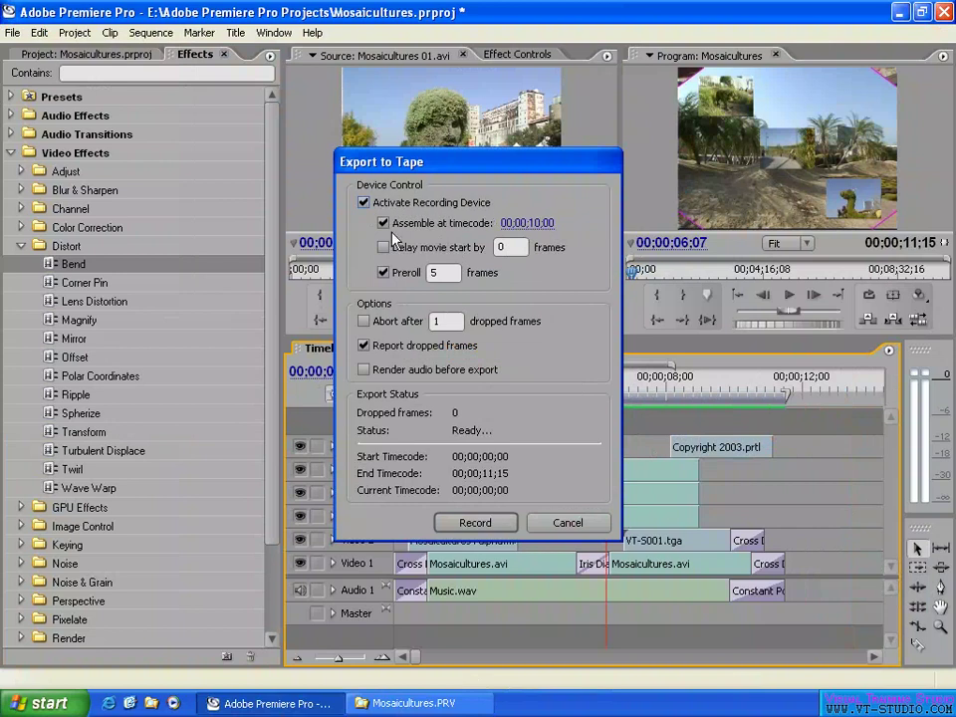
Keep Assemble at timecode enabled and set its timecode to 00;00;20;00
{"action": "left_click", "coordinate": [386, 225]}
{"action": "left_click", "coordinate": [543, 225]}
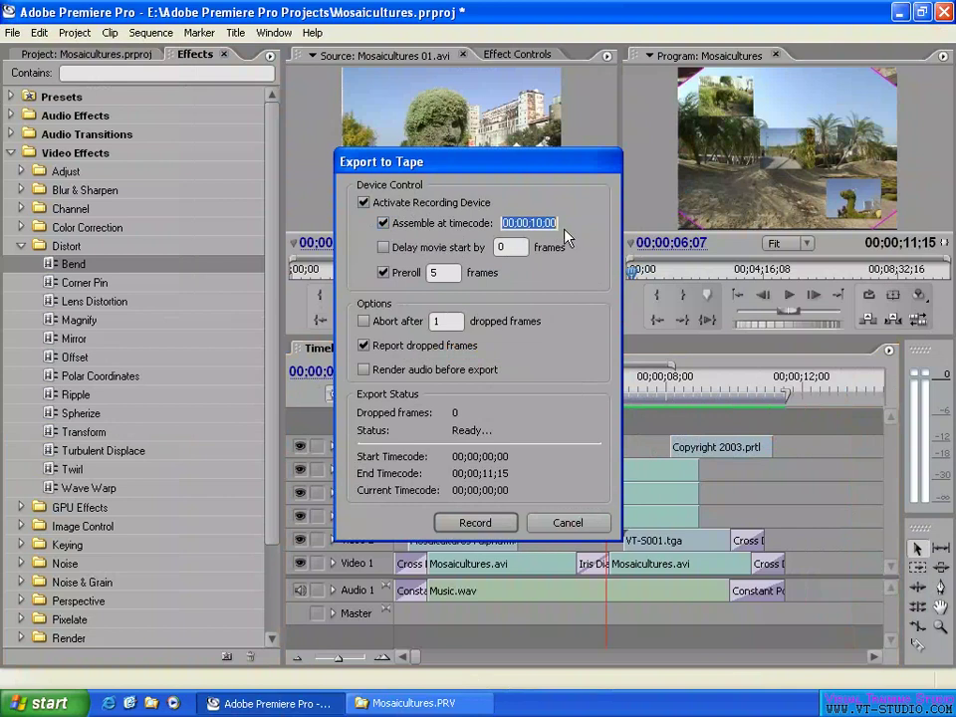
{"action": "left_click", "coordinate": [532, 221]}
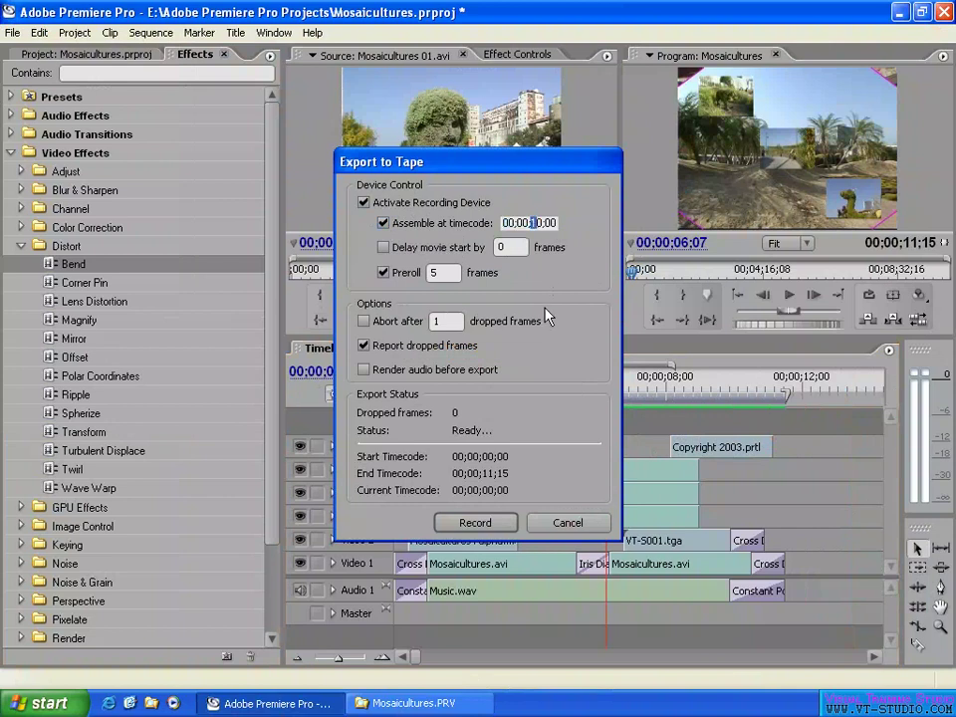
{"action": "key", "text": "BackSpace"}
{"action": "type", "text": "2"}
{"action": "key", "text": "Tab"}
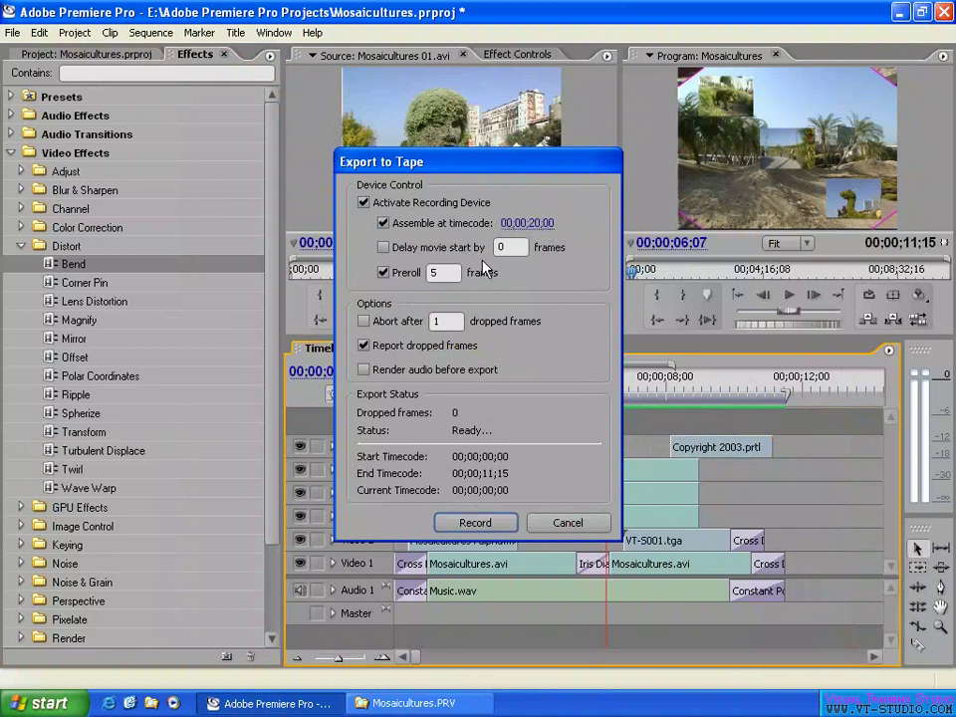
Leave the movie start delay disabled at 0 frames and set the preroll to 5 frames
{"action": "left_click", "coordinate": [523, 247]}
{"action": "left_click", "coordinate": [506, 247]}
{"action": "double_click", "coordinate": [501, 246]}
{"action": "double_click", "coordinate": [435, 272]}
{"action": "type", "text": "5"}
{"action": "key", "text": "shift+Home"}
{"action": "left_click", "coordinate": [441, 272]}
{"action": "left_click_drag", "start_coordinate": [451, 272], "coordinate": [420, 284]}
{"action": "left_click", "coordinate": [447, 274]}
Enable aborting the export after 1 dropped frame, keeping dropped-frame reporting on, and move the Export to Tape dialog clear of the timeline
{"action": "double_click", "coordinate": [438, 321]}
{"action": "left_click", "coordinate": [364, 345]}
{"action": "left_click", "coordinate": [363, 320]}
{"action": "double_click", "coordinate": [438, 321]}
{"action": "left_click_drag", "start_coordinate": [517, 161], "coordinate": [263, 118]}
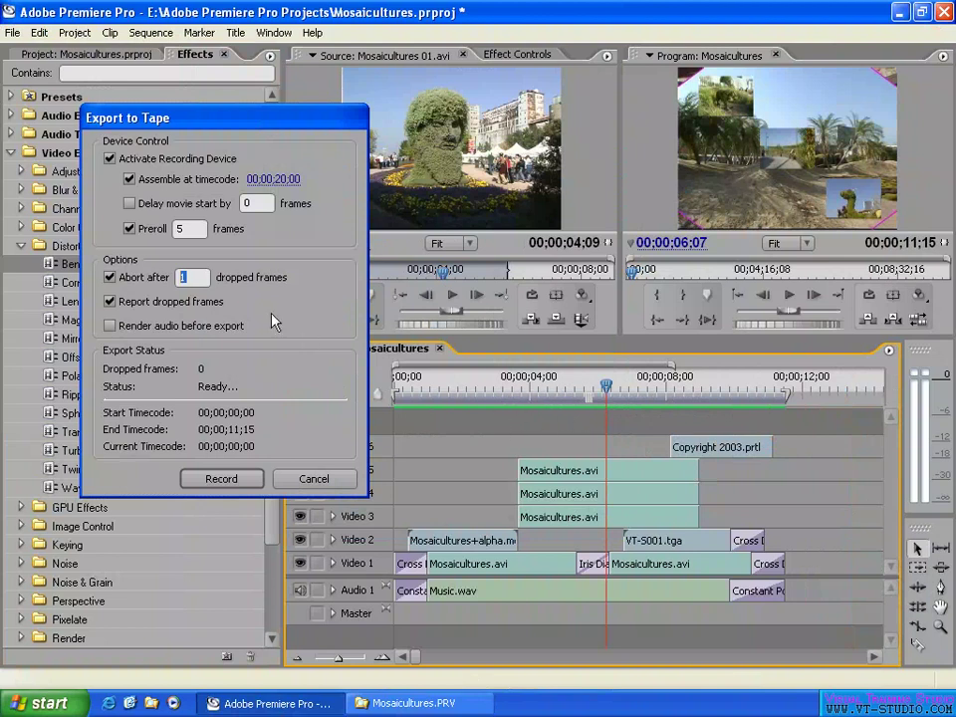
{"action": "left_click", "coordinate": [110, 278]}
{"action": "left_click", "coordinate": [183, 276]}
{"action": "left_click", "coordinate": [111, 277]}
{"action": "left_click", "coordinate": [184, 278]}
Enable rendering audio before export and check the Mosaicultures.PRV folder before returning to Premiere Pro
{"action": "left_click", "coordinate": [111, 328]}
{"action": "left_click", "coordinate": [414, 704]}
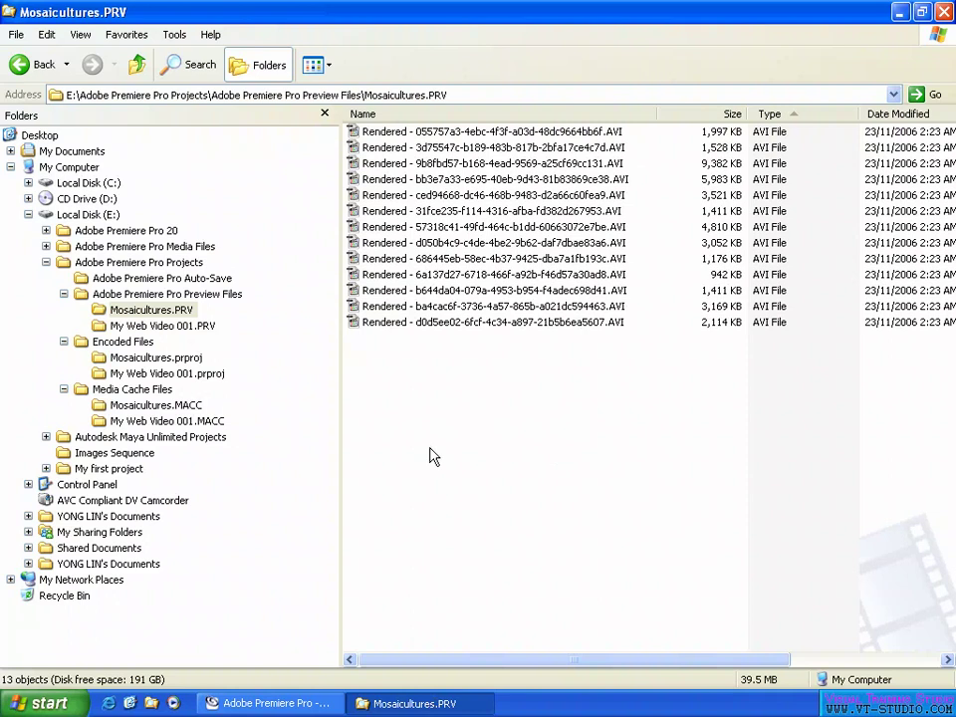
{"action": "left_click", "coordinate": [269, 703]}
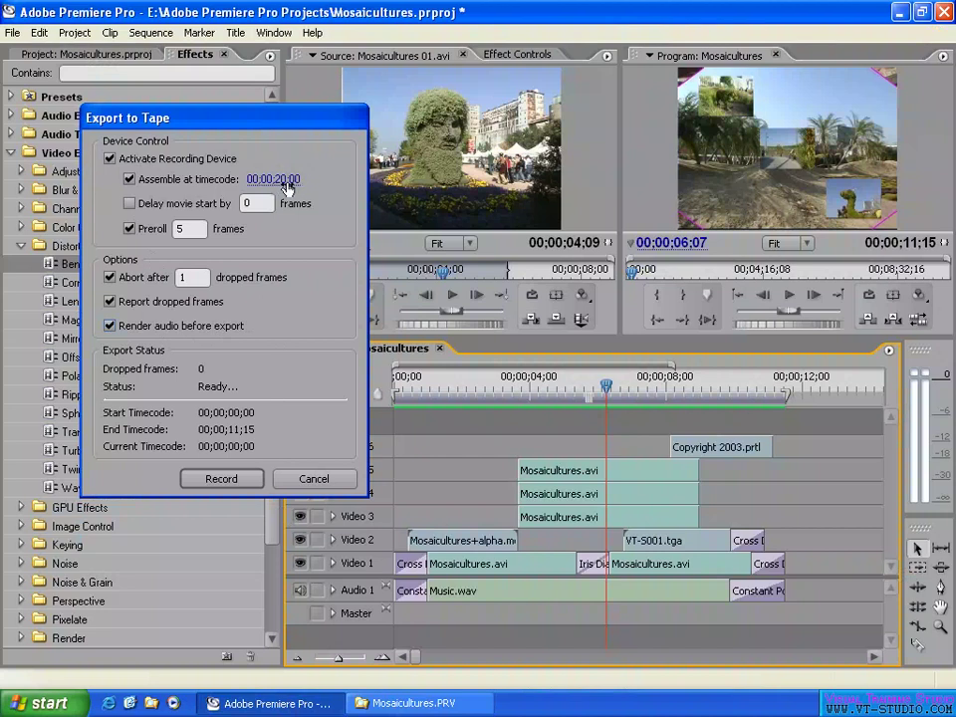
Record the sequence to tape with the 5-frame preroll, close the export dialog and move the playhead to about 00;00;06;23
{"action": "left_click", "coordinate": [197, 230]}
{"action": "left_click_drag", "start_coordinate": [198, 230], "coordinate": [173, 262]}
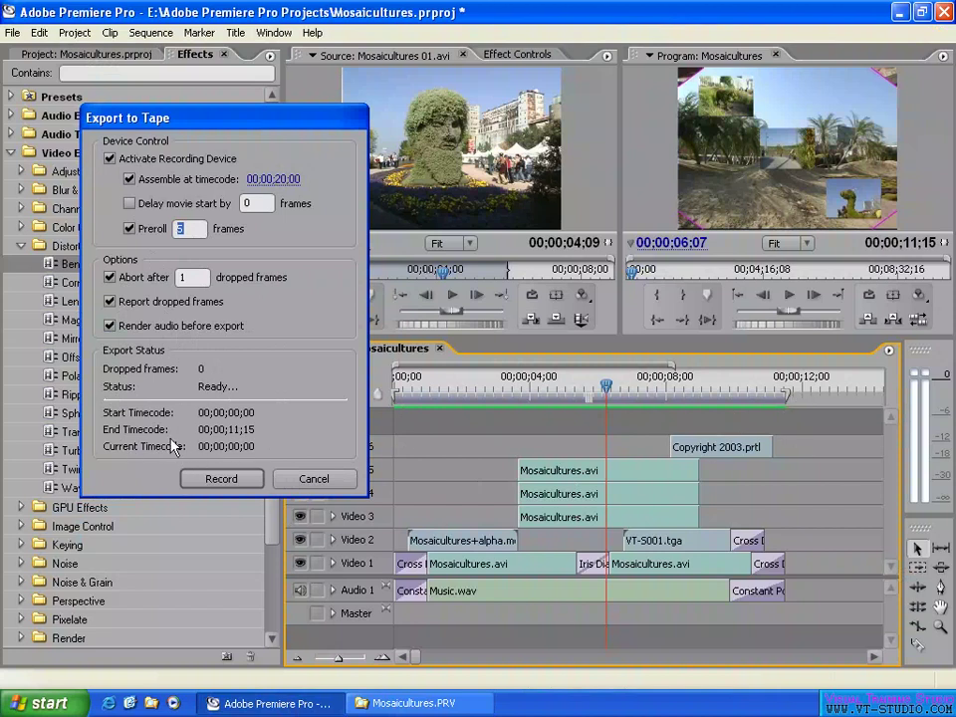
{"action": "left_click", "coordinate": [225, 482]}
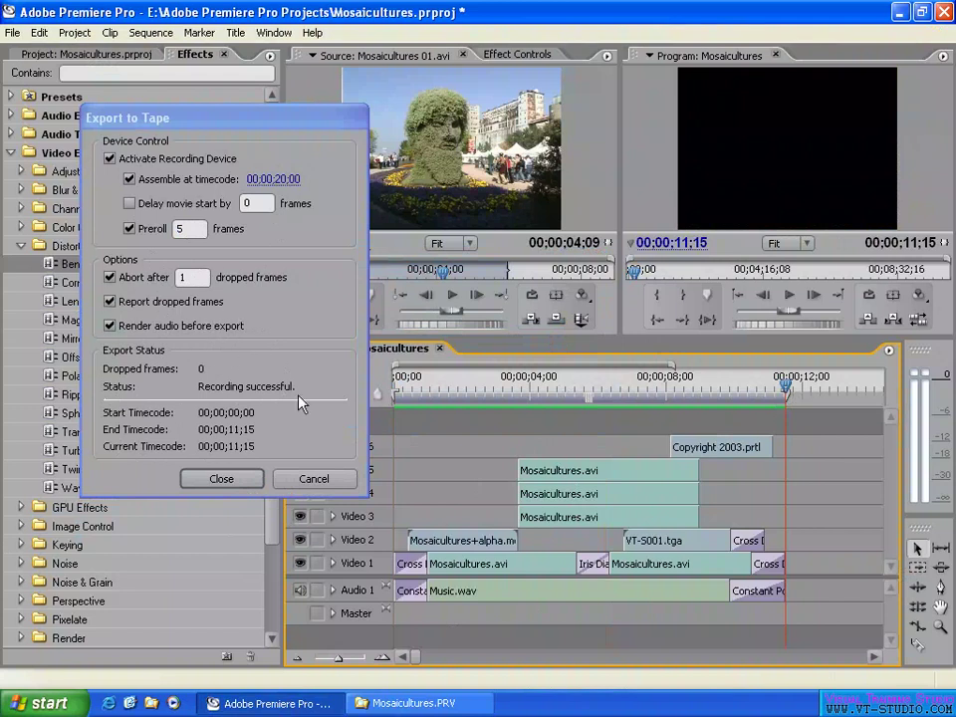
{"action": "left_click", "coordinate": [237, 470]}
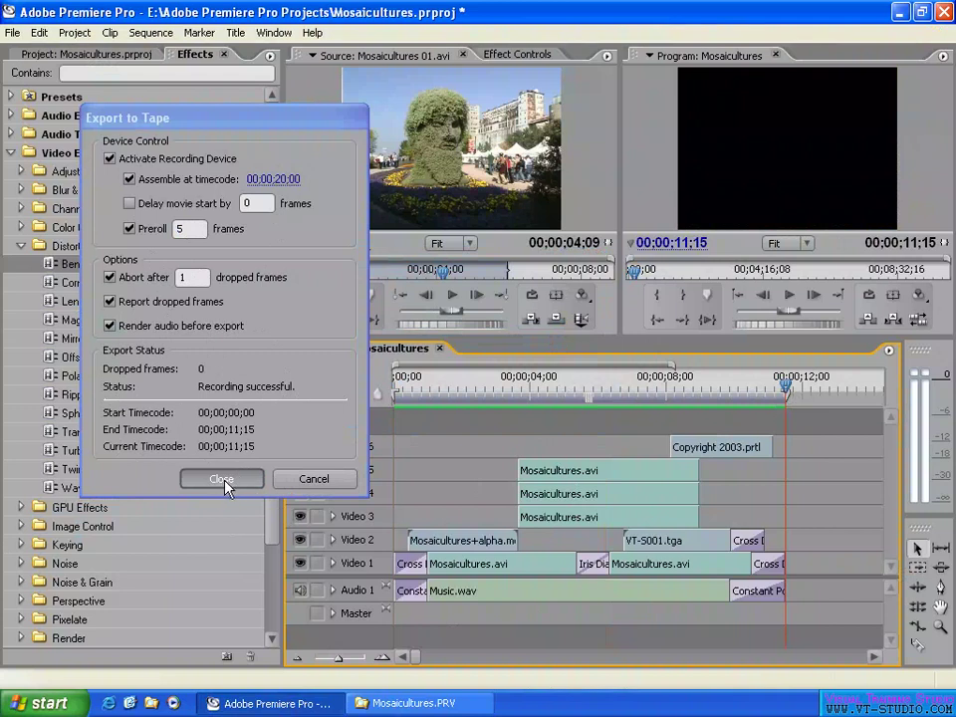
{"action": "left_click", "coordinate": [626, 393]}
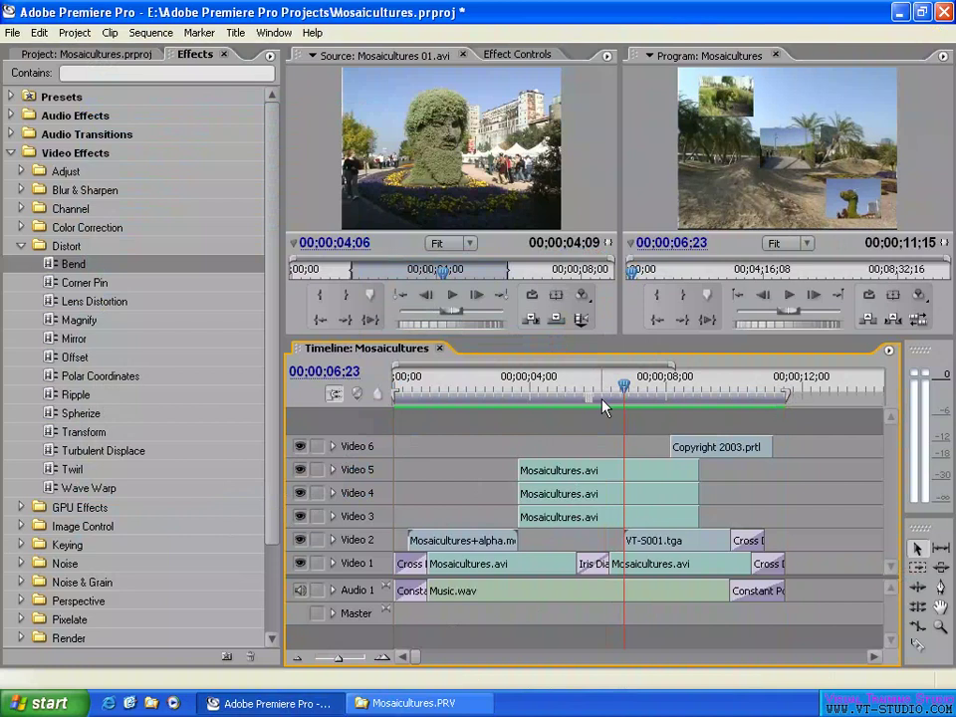